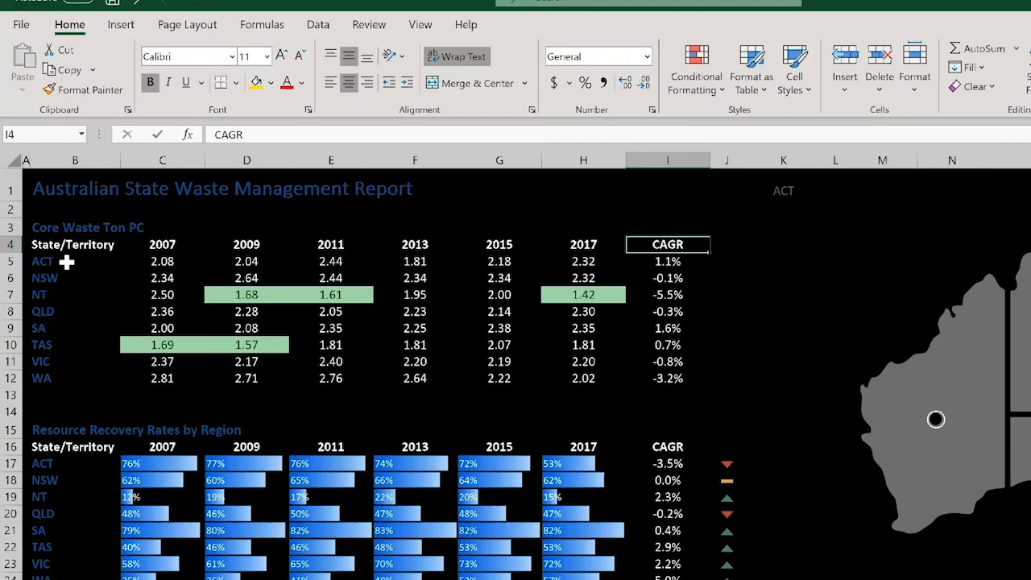
# - Create a formula-based conditional formatting rule for B5:I12 in the Core Waste Ton PC table, using =$B5=$K$1
pyautogui.moveTo(60, 223); pyautogui.dragTo(411, 290)
pyautogui.moveTo(619, 403); pyautogui.dragTo(770, 439)
pyautogui.click(845, 86)
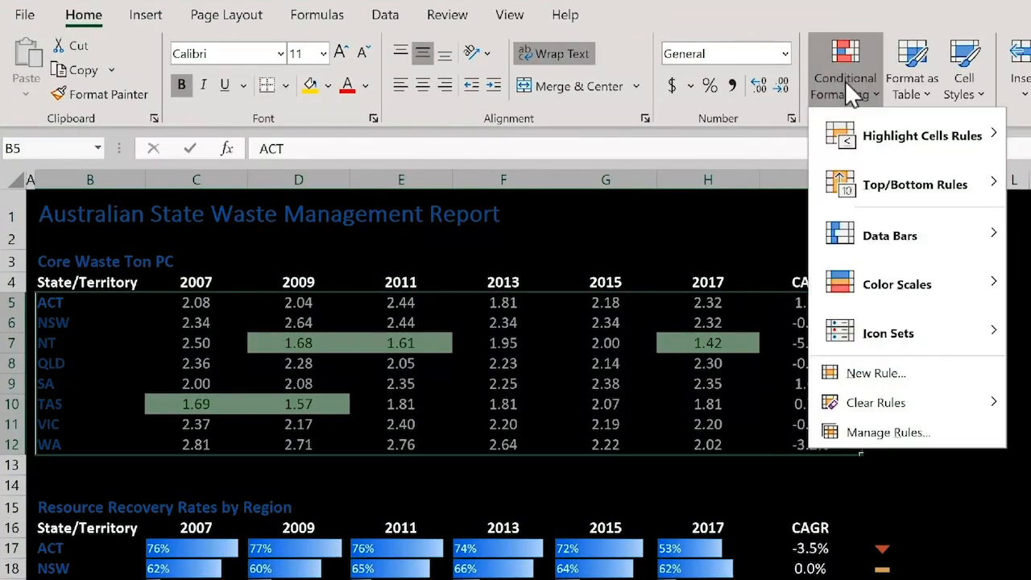
pyautogui.click(878, 373)
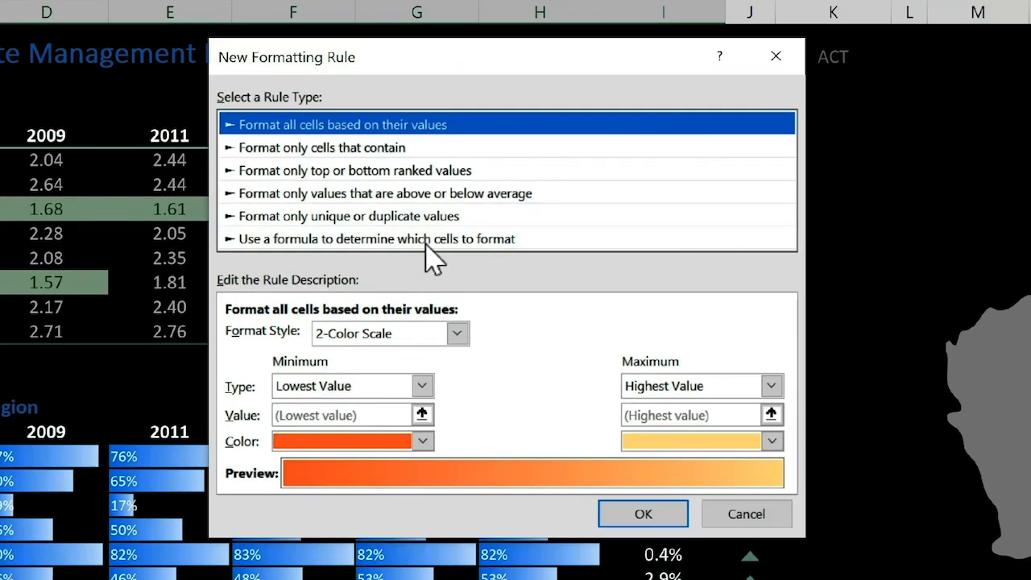
pyautogui.click(490, 278)
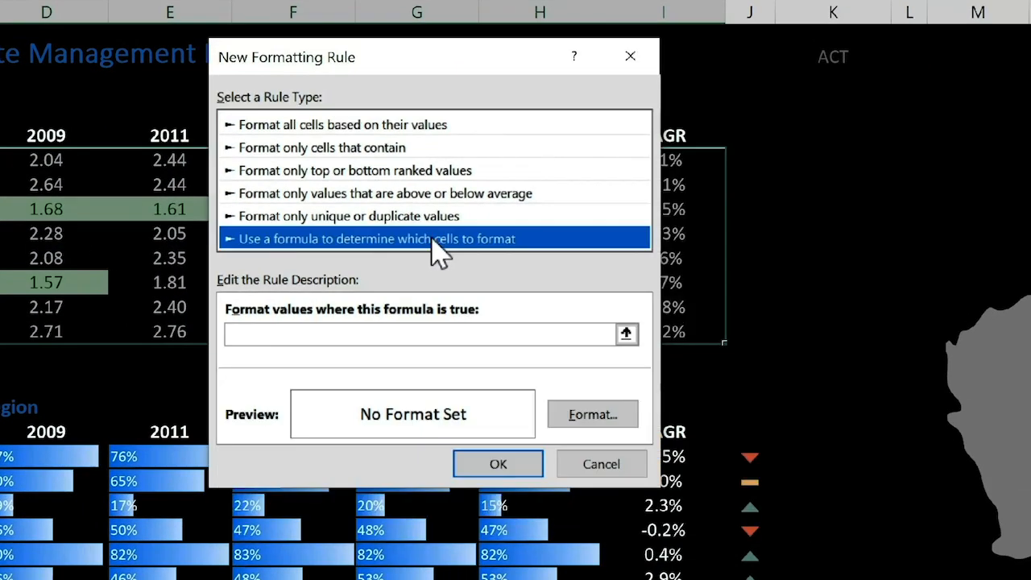
pyautogui.moveTo(476, 62); pyautogui.dragTo(773, 109)
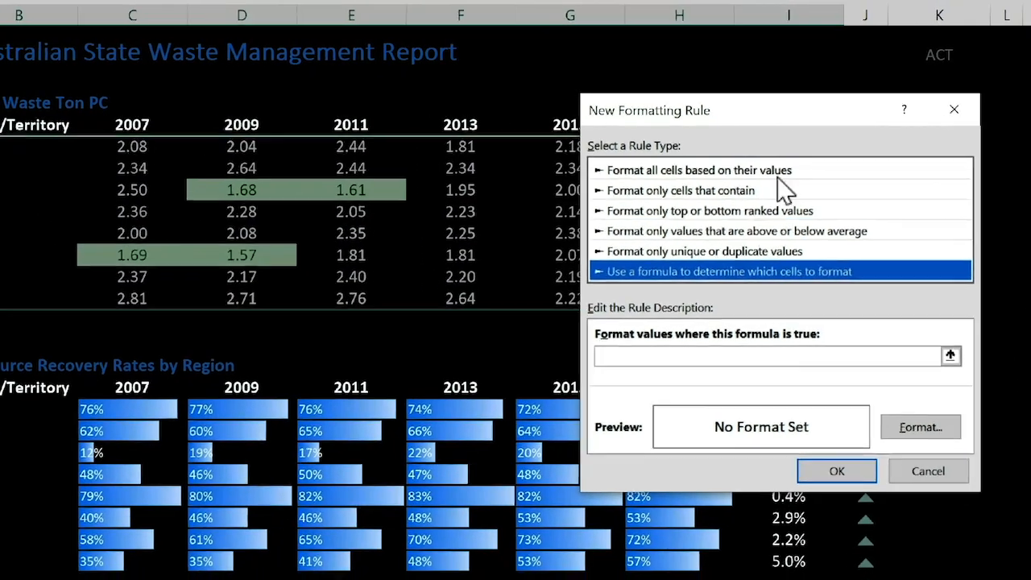
pyautogui.click(711, 357)
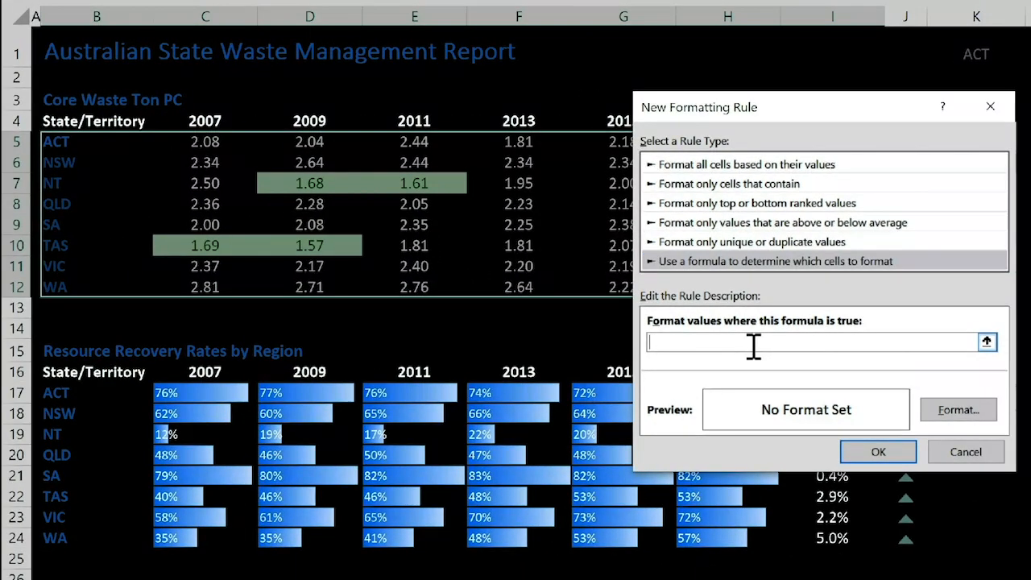
pyautogui.click(78, 141)
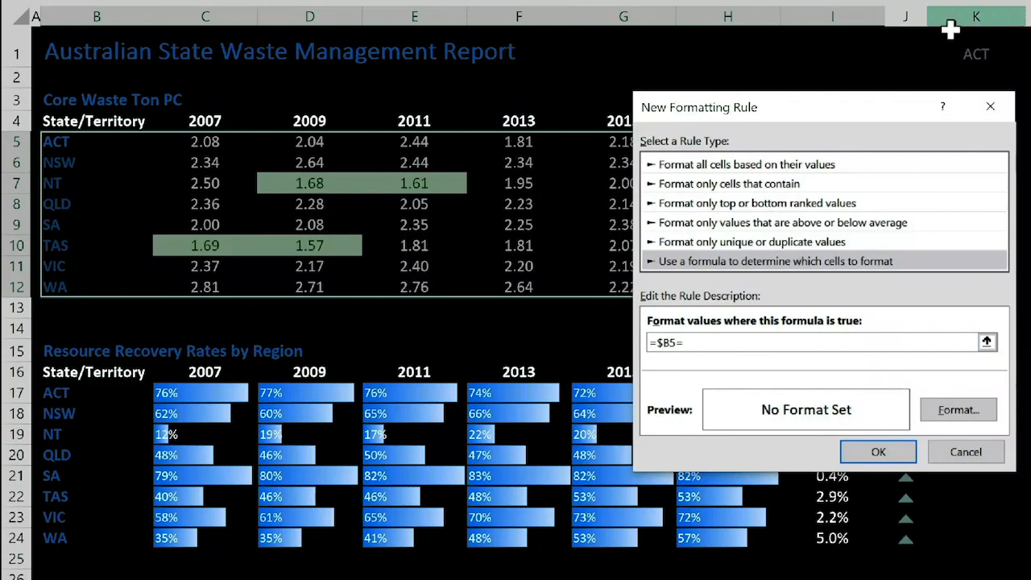
pyautogui.click(966, 54)
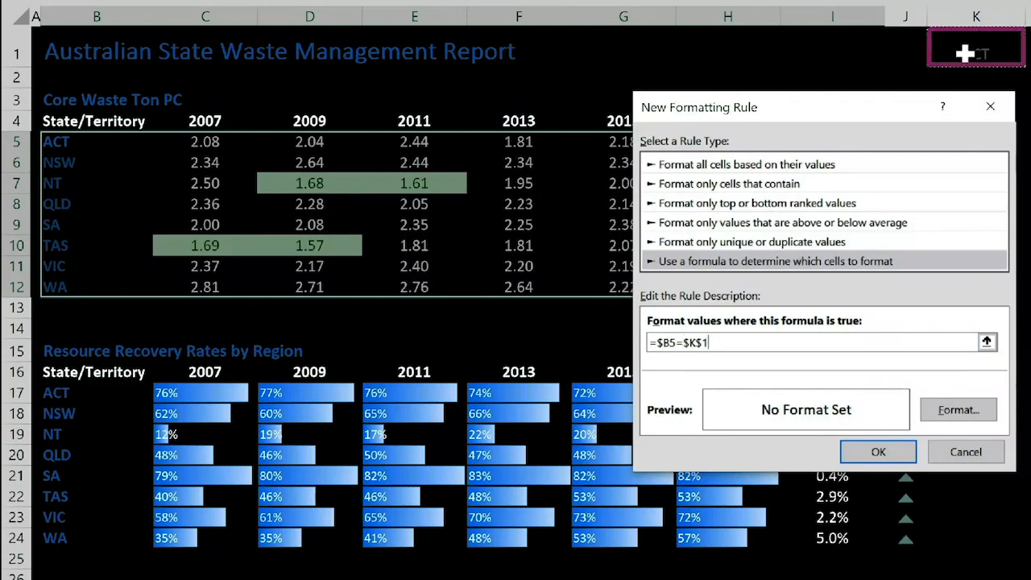
# - Give the new rule a dark blue fill with white font and apply it to the table
pyautogui.click(957, 411)
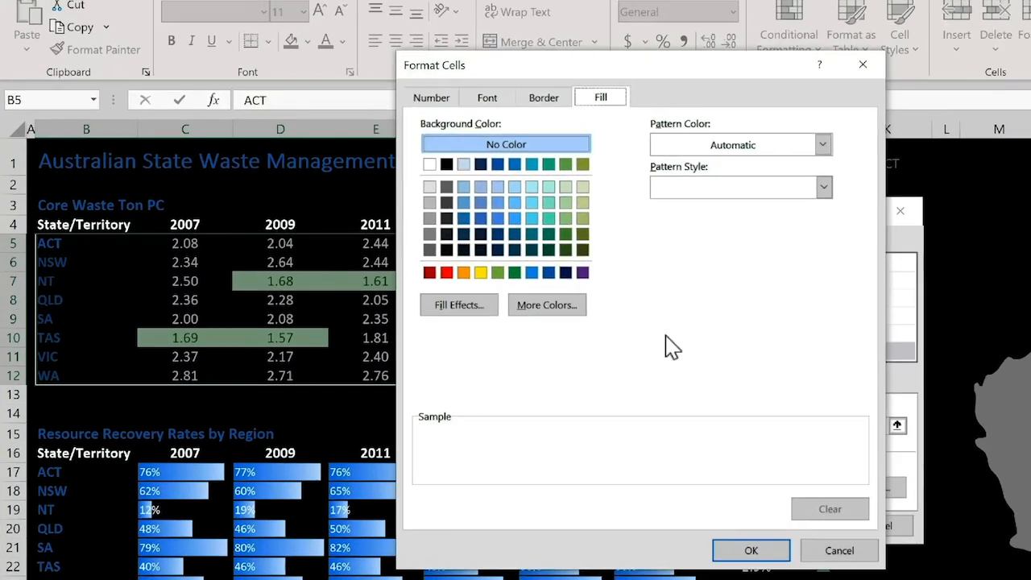
pyautogui.click(494, 170)
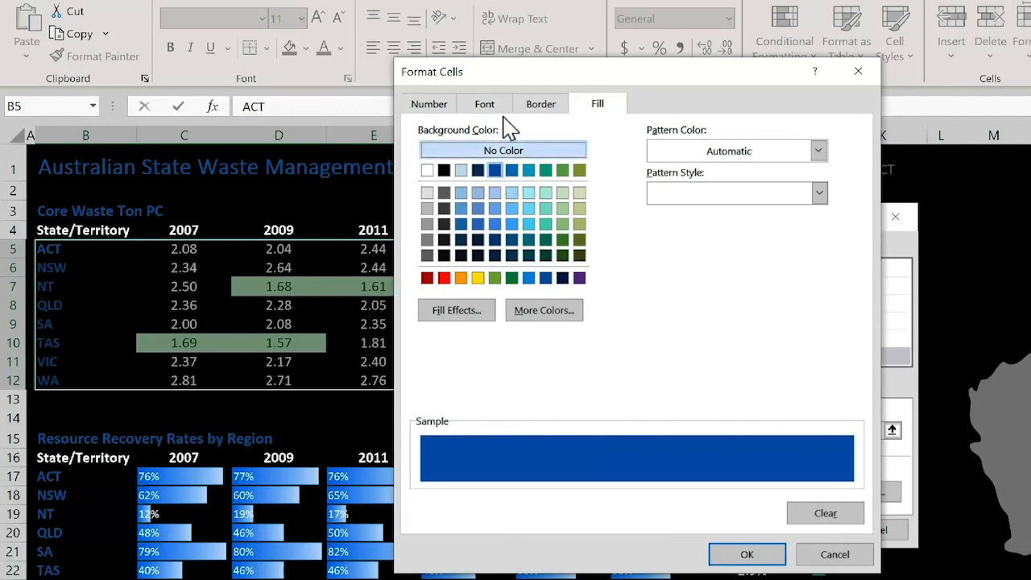
pyautogui.click(484, 104)
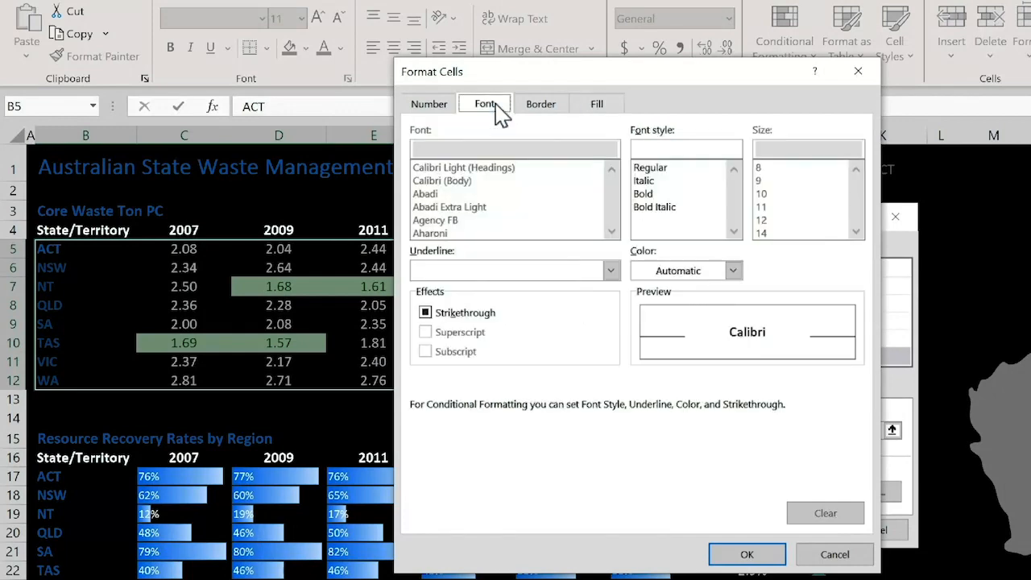
pyautogui.click(734, 271)
pyautogui.click(640, 345)
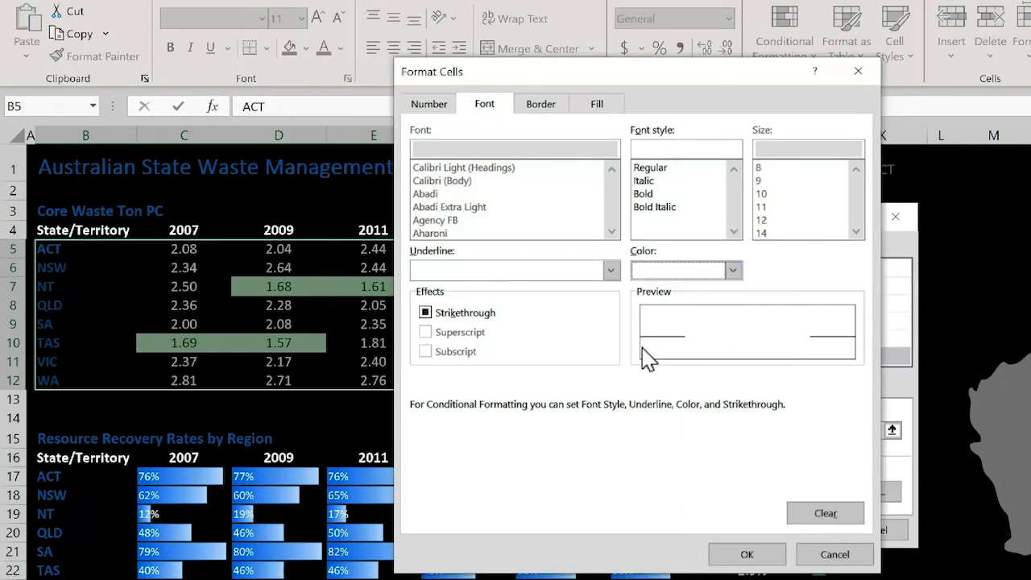
pyautogui.click(748, 554)
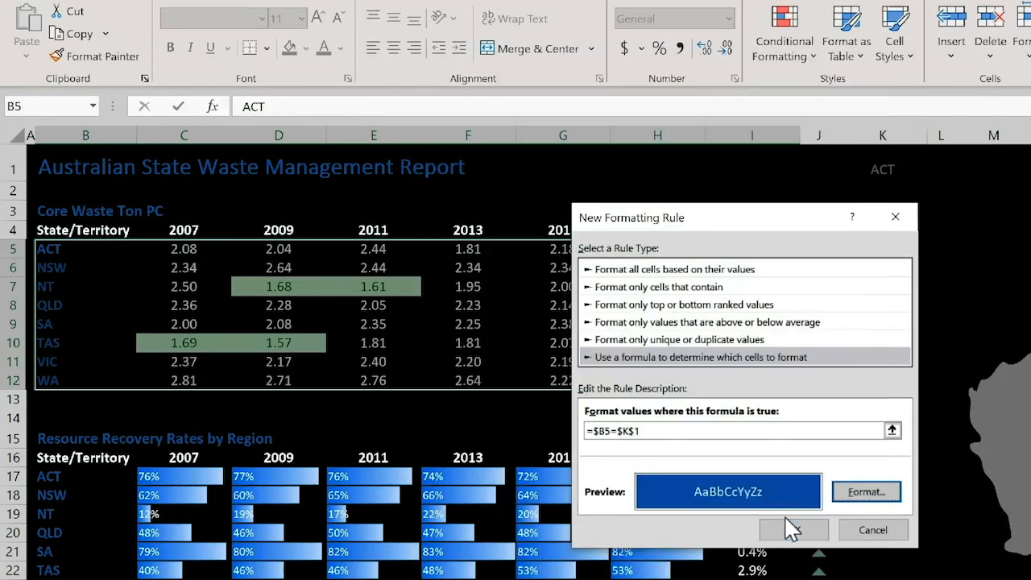
pyautogui.click(793, 531)
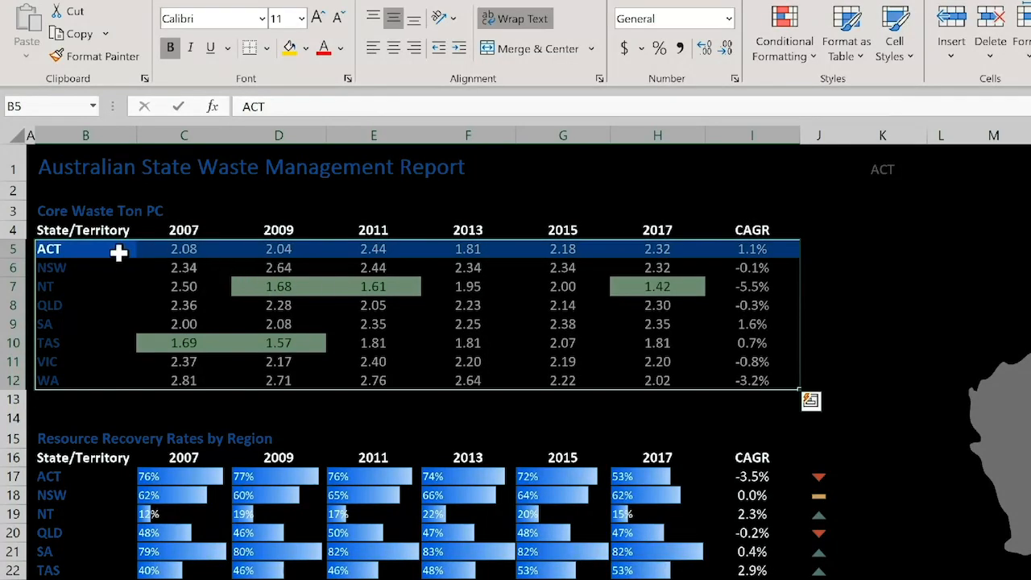
# - Set the state selection in cell K1 to NT
pyautogui.click(885, 175)
pyautogui.click(934, 172)
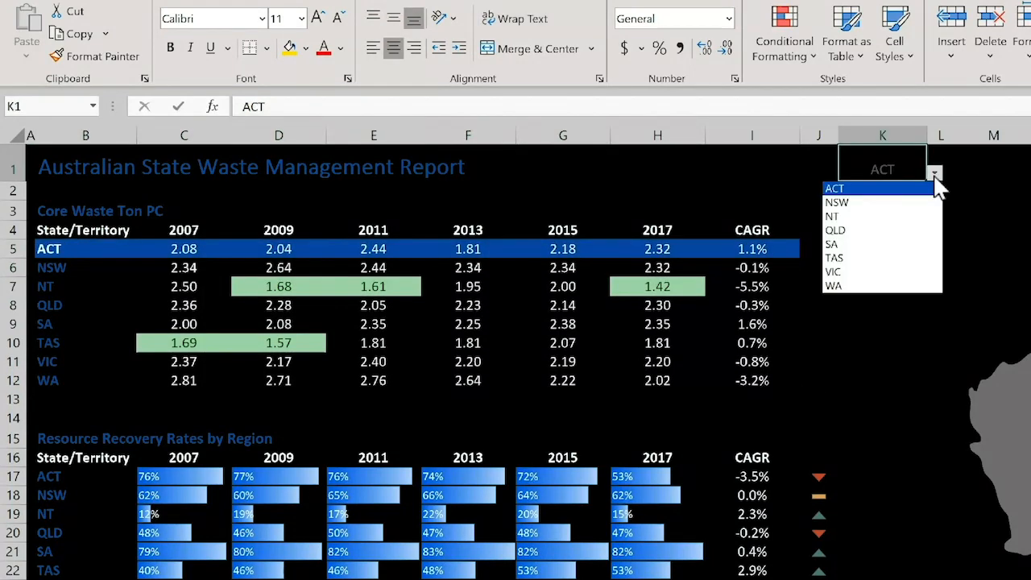
pyautogui.click(852, 214)
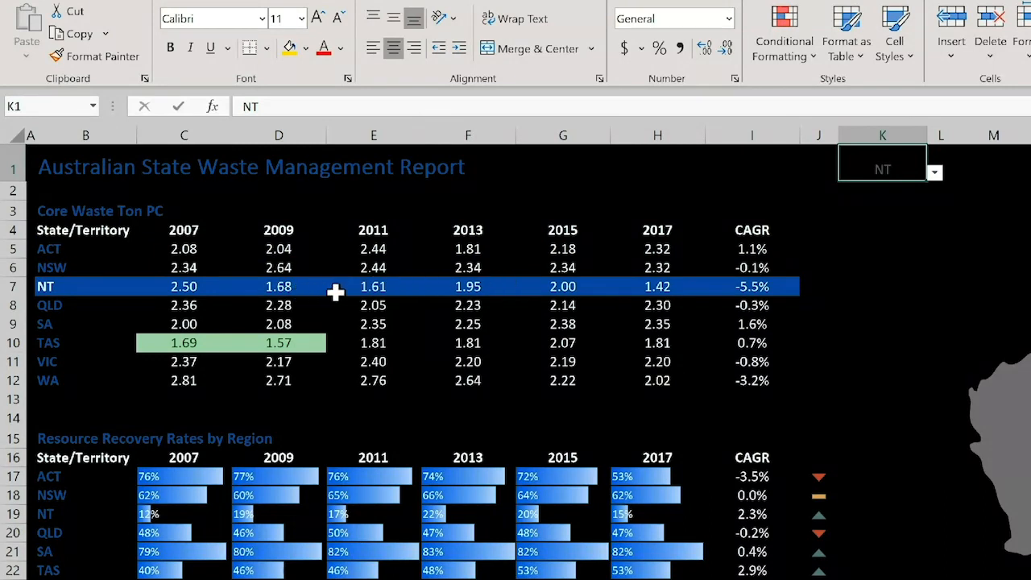
# - Move the Bottom 5 rule above the =$B5=$K$1 formula rule in the waste table's conditional formatting order
pyautogui.click(471, 286)
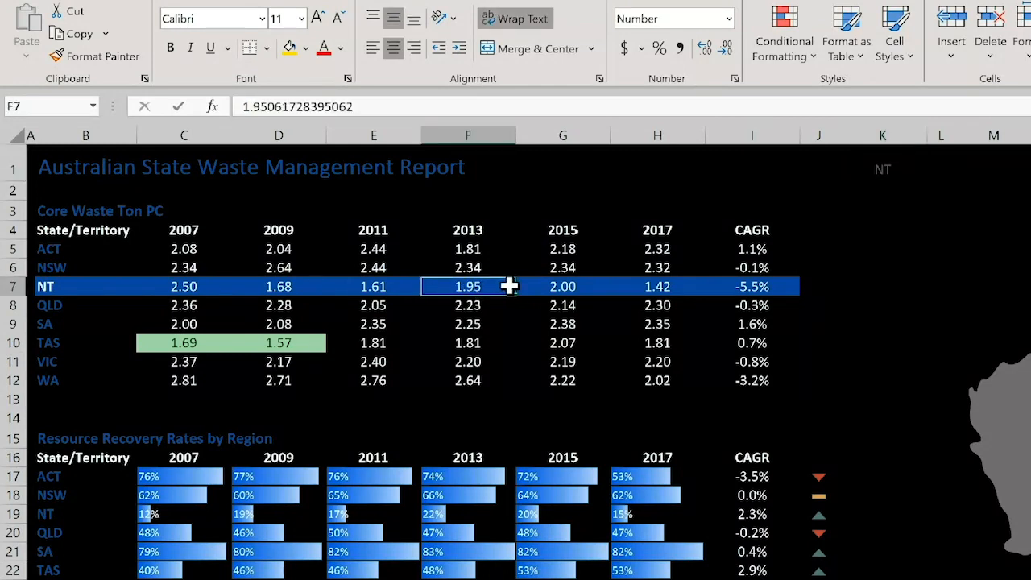
pyautogui.click(782, 58)
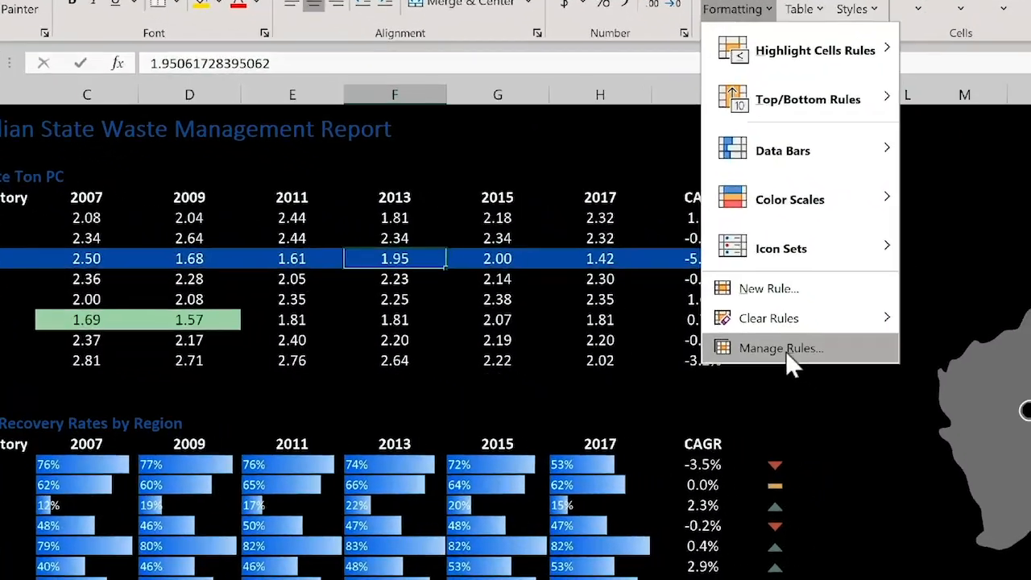
pyautogui.click(775, 369)
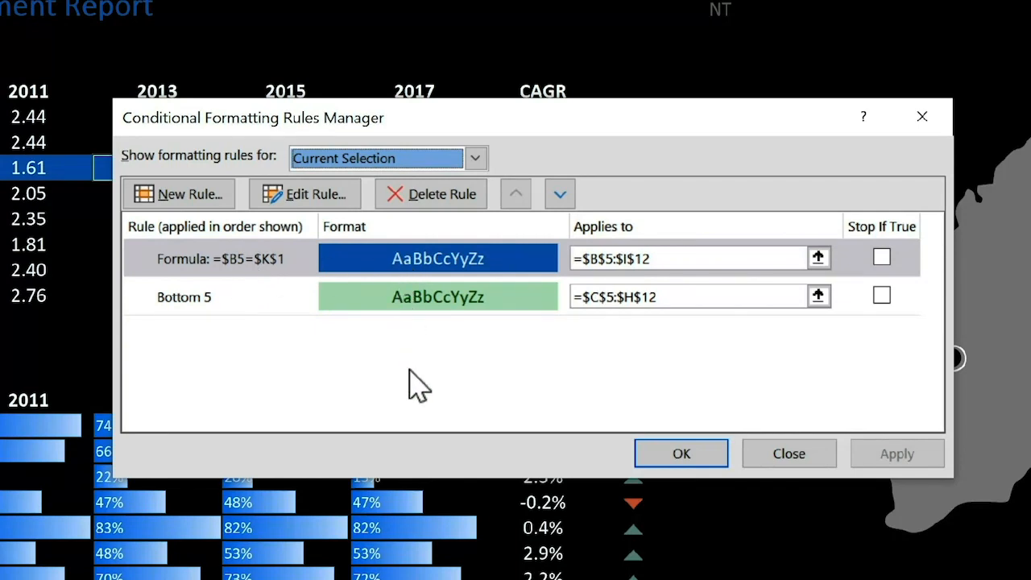
pyautogui.click(390, 296)
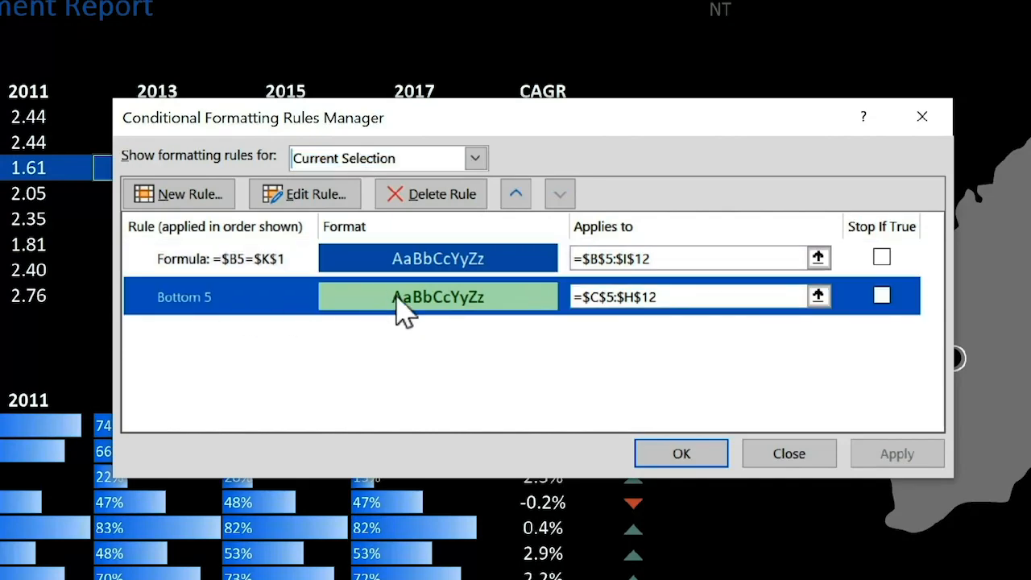
pyautogui.click(516, 194)
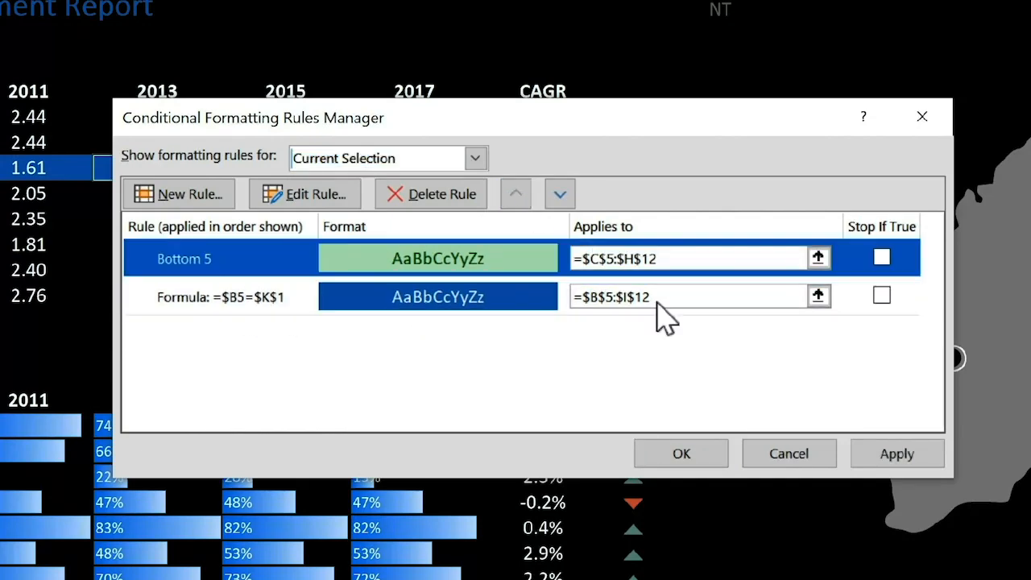
pyautogui.click(687, 456)
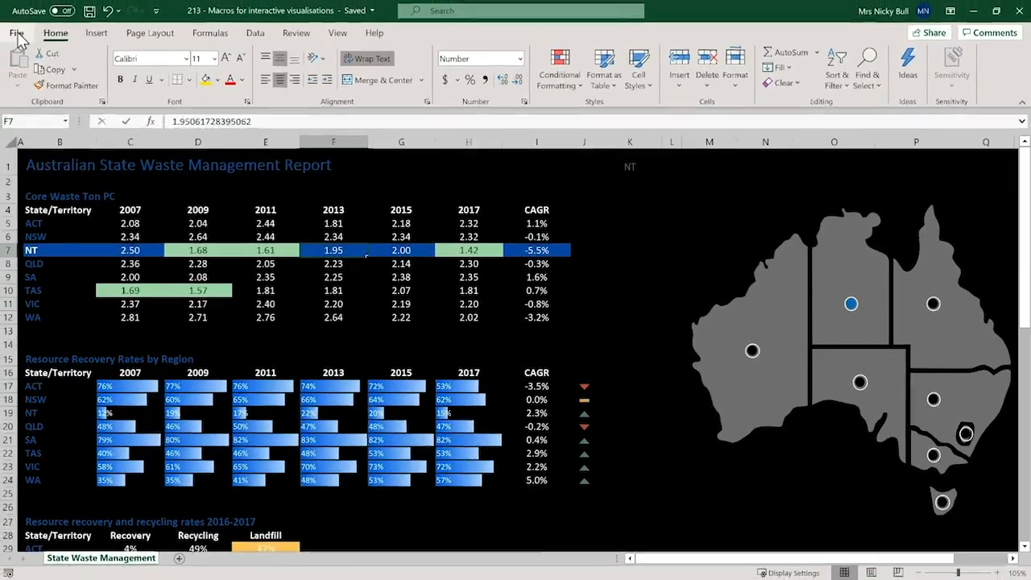
# - Save the workbook in the same folder as an Excel Macro-Enabled Workbook (*.xlsm), keeping its file name
pyautogui.click(16, 34)
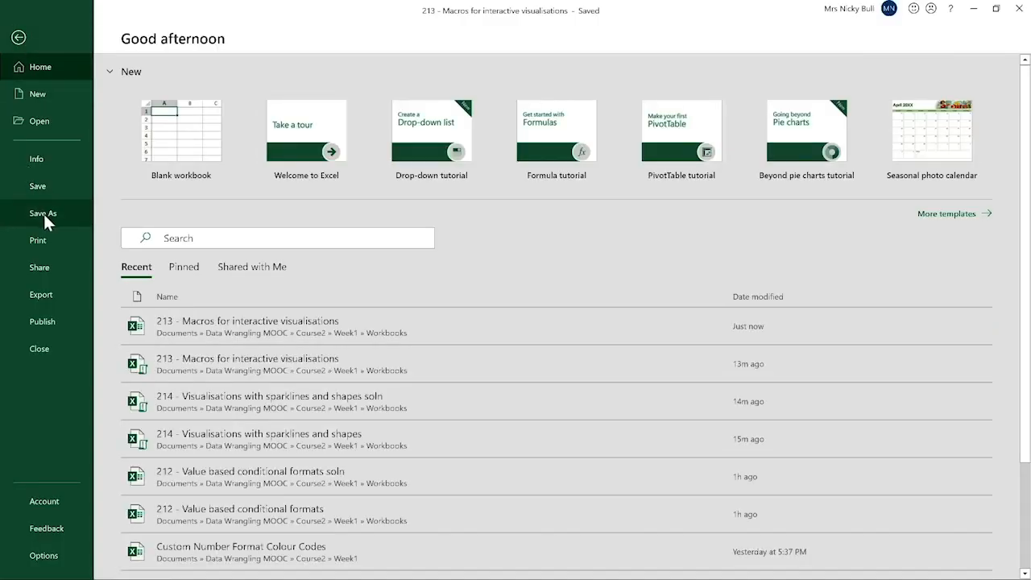
pyautogui.click(43, 214)
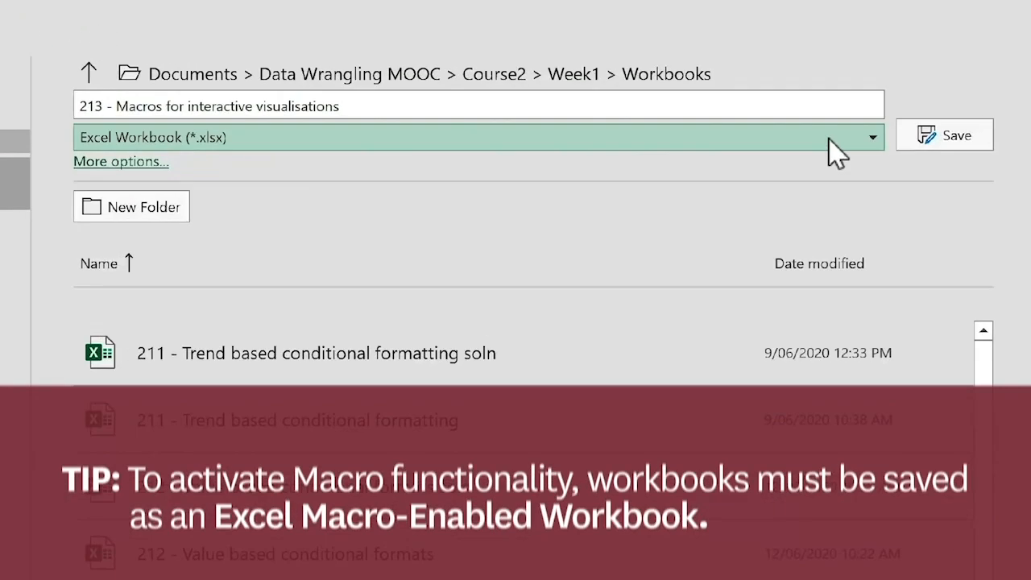
pyautogui.click(881, 142)
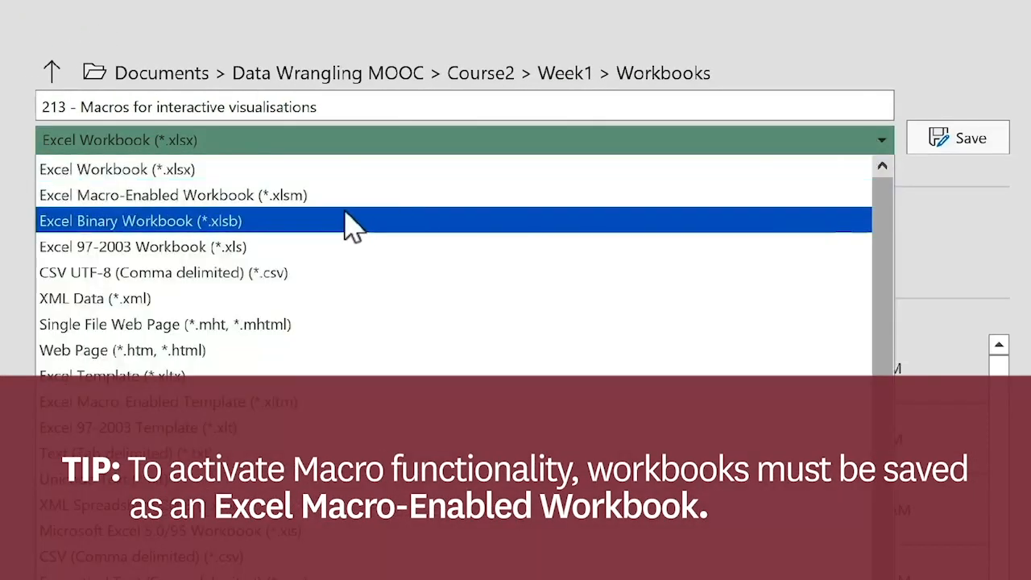
pyautogui.click(258, 196)
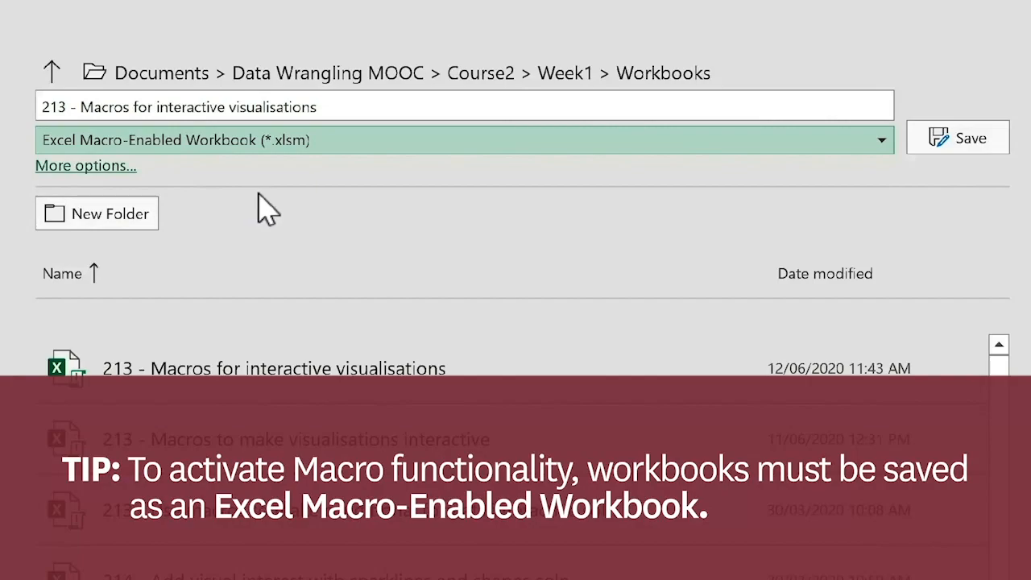
pyautogui.click(961, 150)
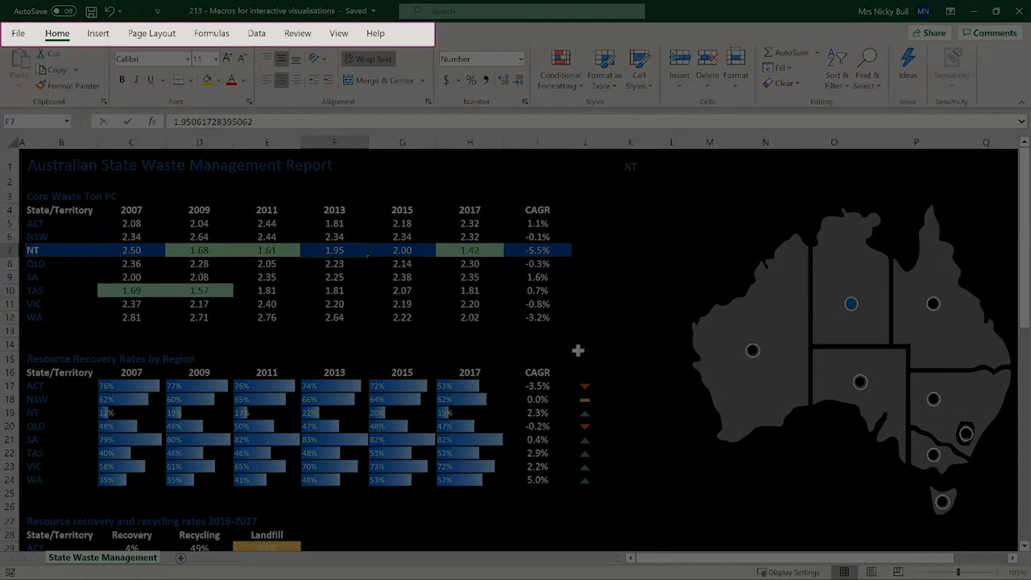
# - Enable the Developer tab in the ribbon customization options
pyautogui.click(21, 34)
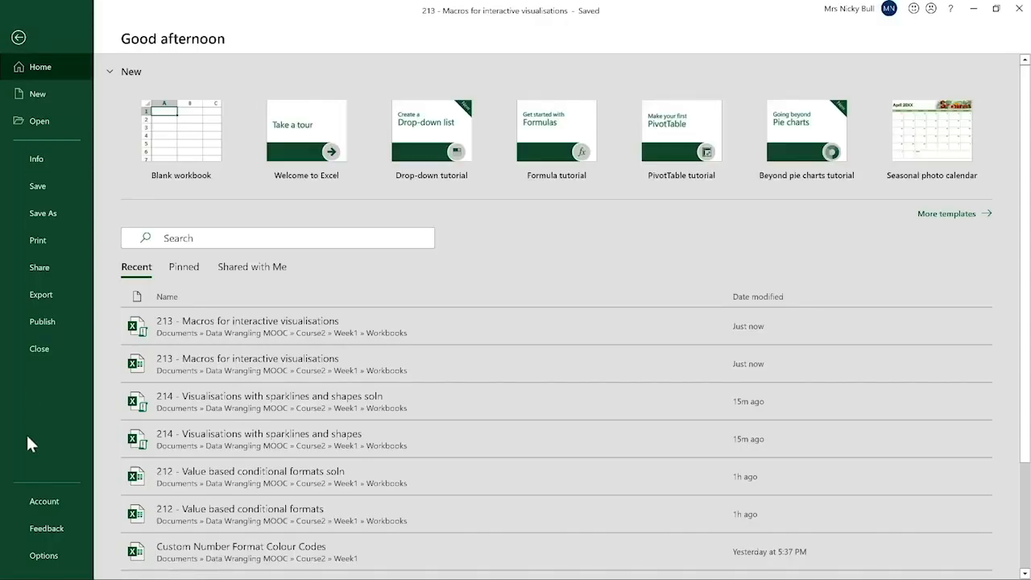
pyautogui.click(45, 555)
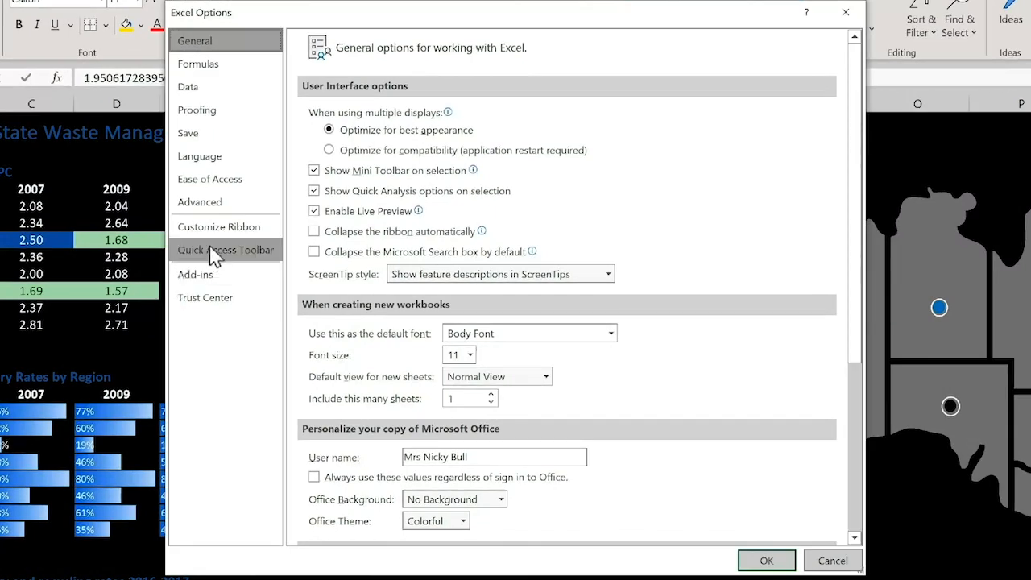
pyautogui.click(219, 229)
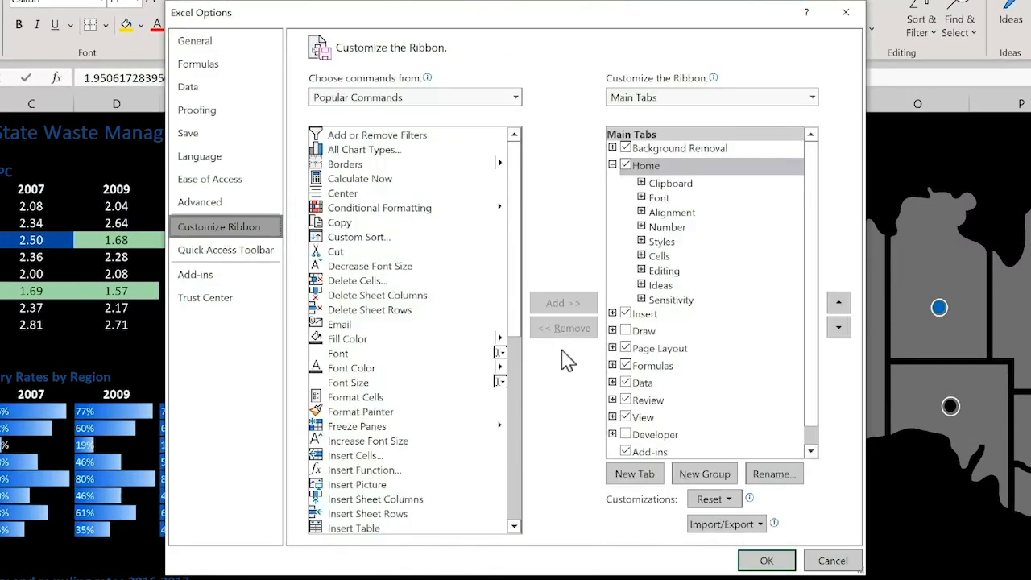
pyautogui.click(626, 435)
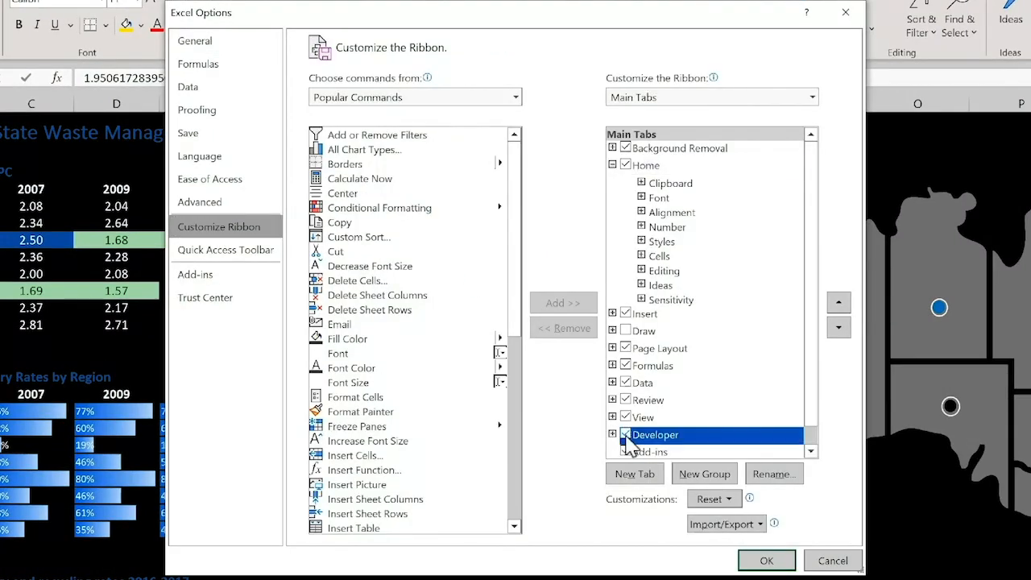
pyautogui.click(773, 560)
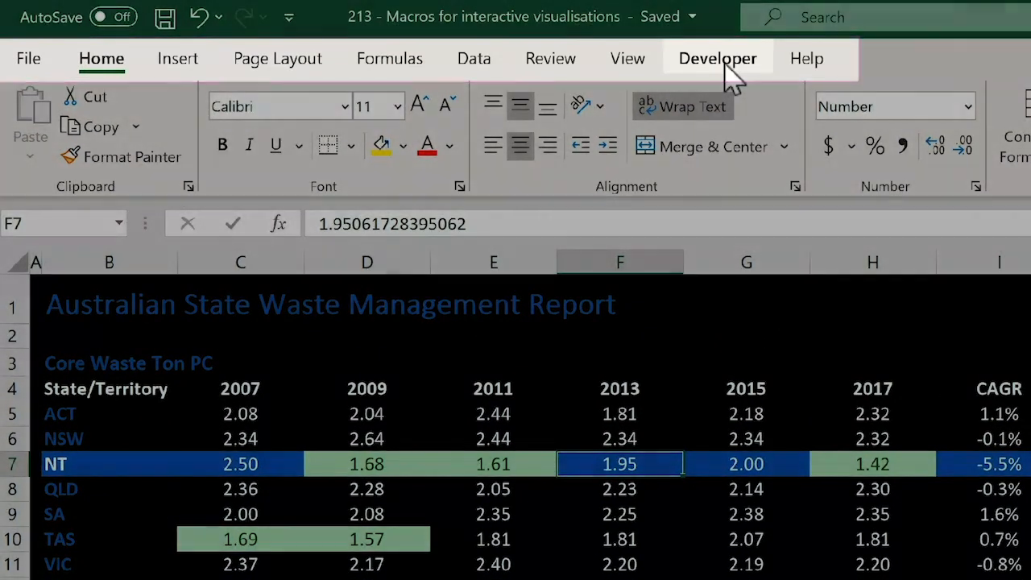
# - Start recording a macro named ACT with the shortcut Ctrl+Shift+A, stored in This Workbook
pyautogui.click(730, 71)
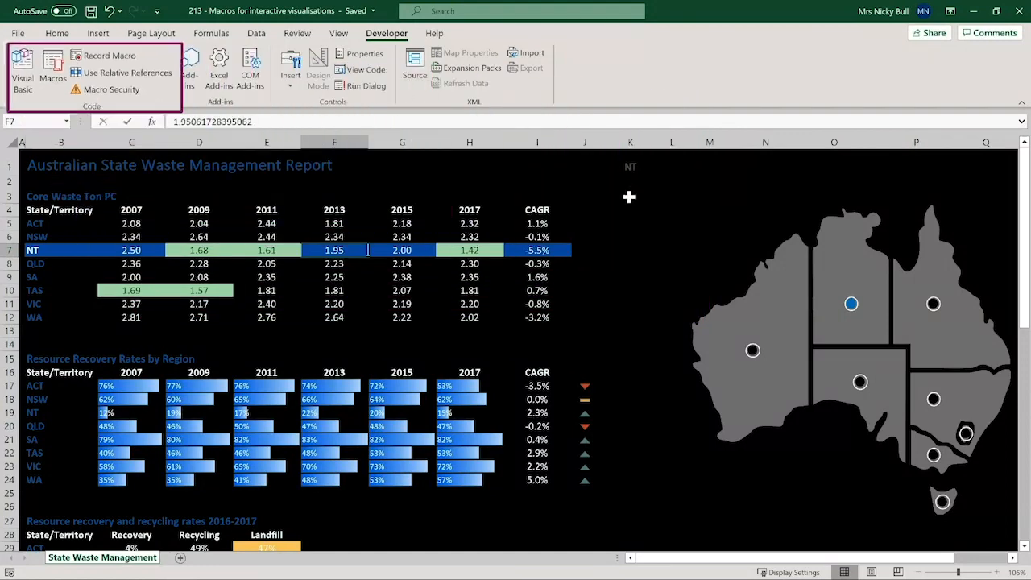
pyautogui.click(626, 195)
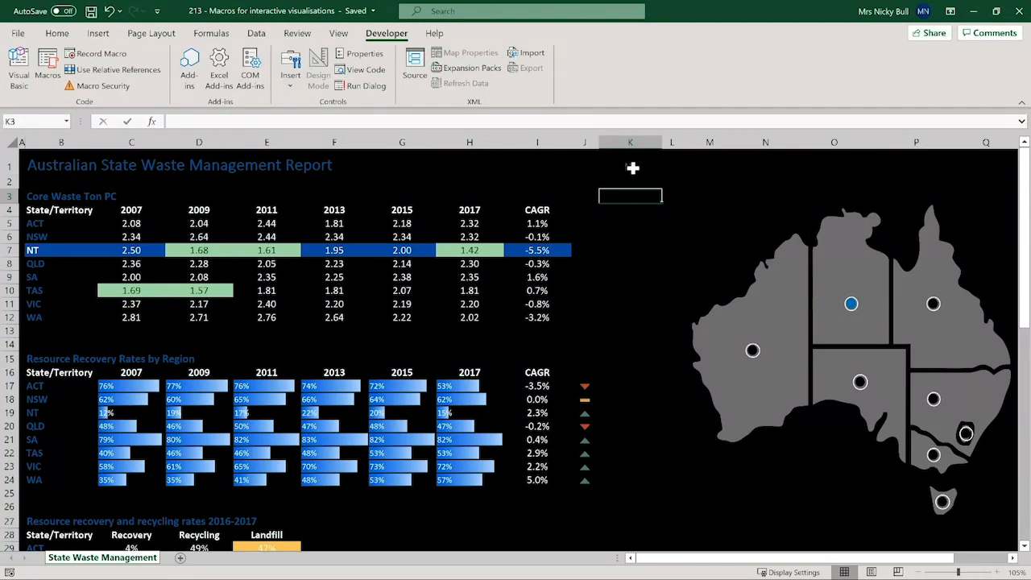
pyautogui.click(96, 53)
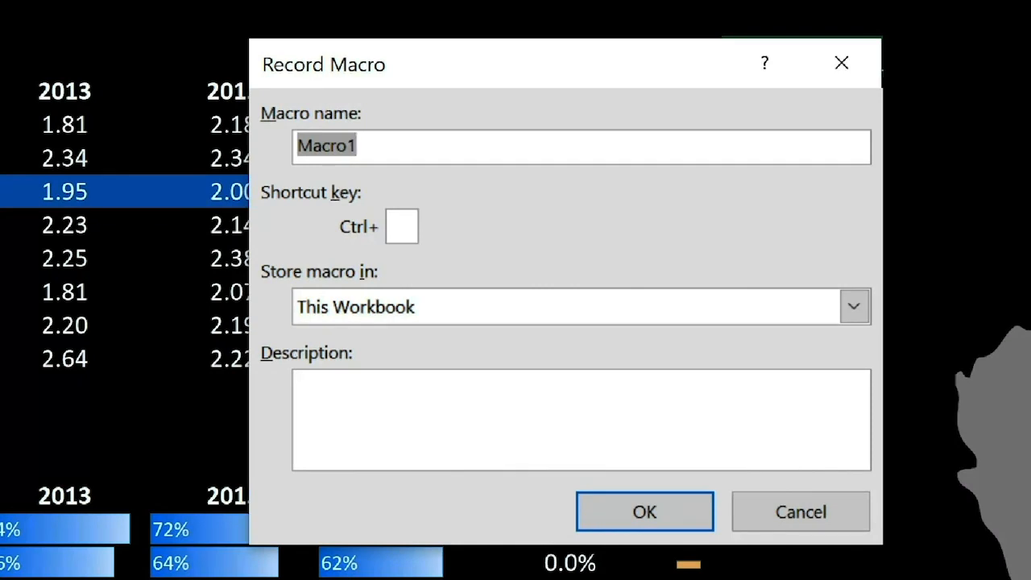
pyautogui.write('act')
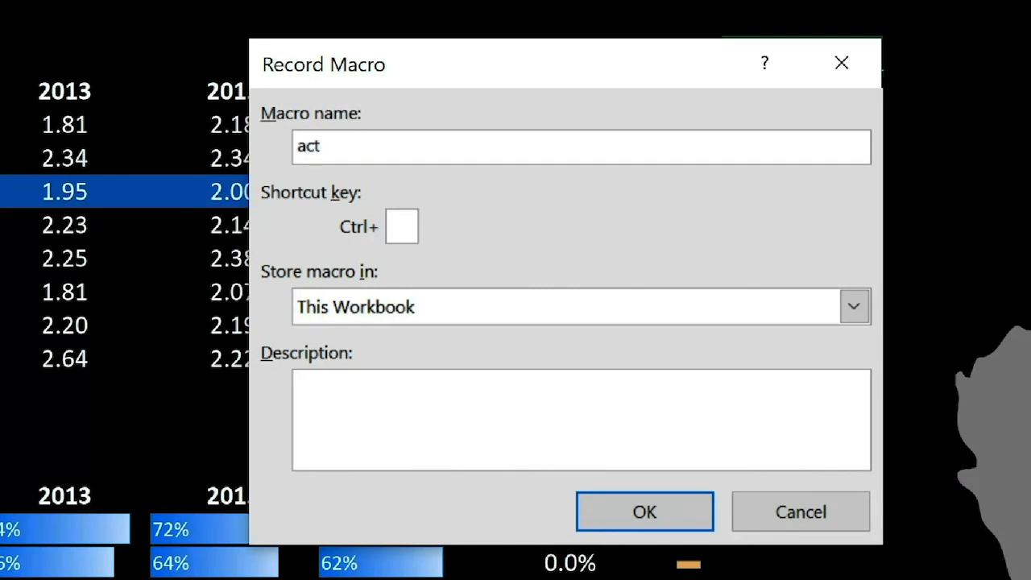
pyautogui.press('BackSpace')
pyautogui.press('BackSpace')
pyautogui.press('BackSpace')
pyautogui.write('ACT')
pyautogui.click(409, 227)
pyautogui.write('A')
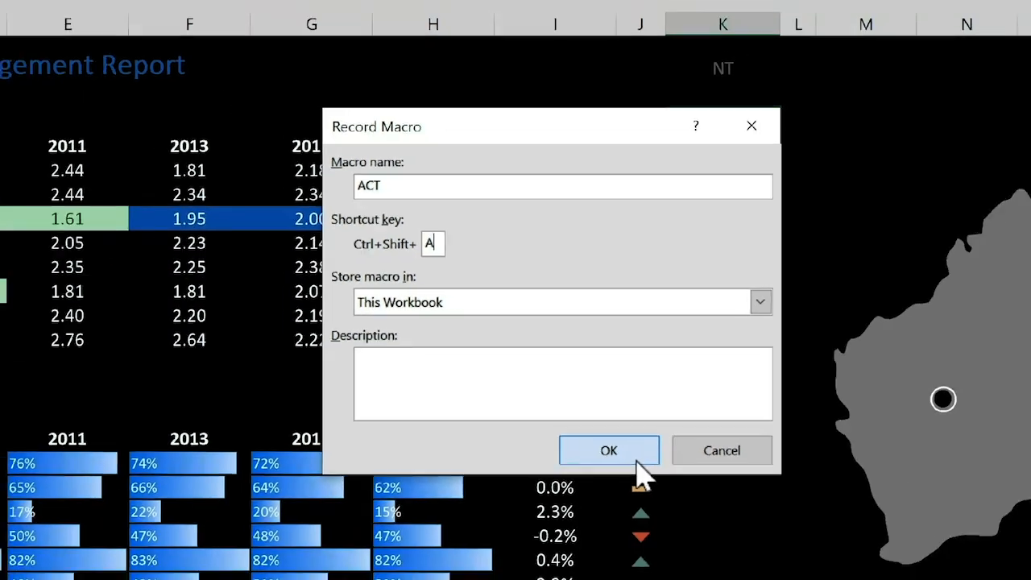
pyautogui.click(668, 502)
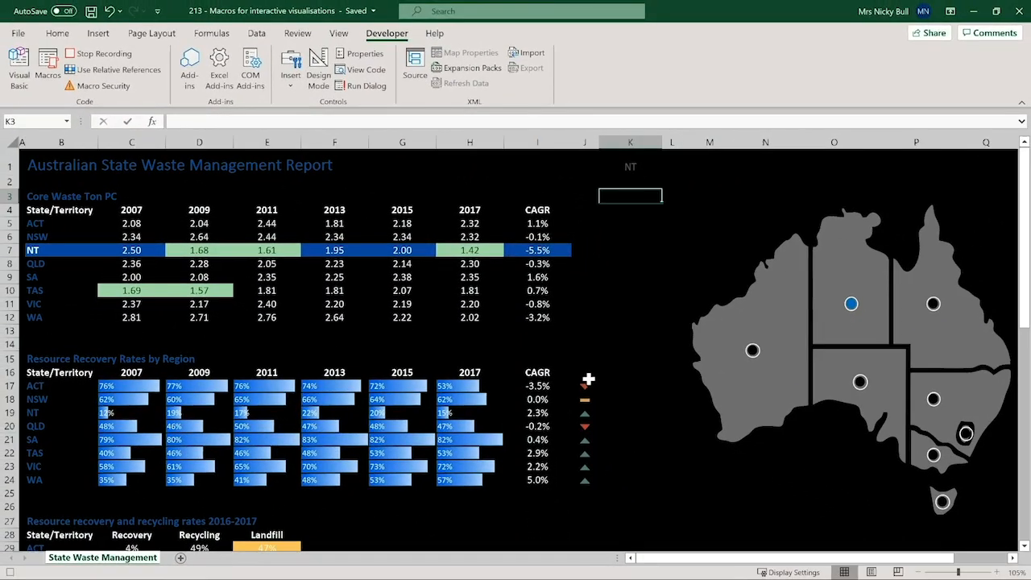
# - Set cell K1 to ACT, select cell B4 and stop the macro recording
pyautogui.click(638, 163)
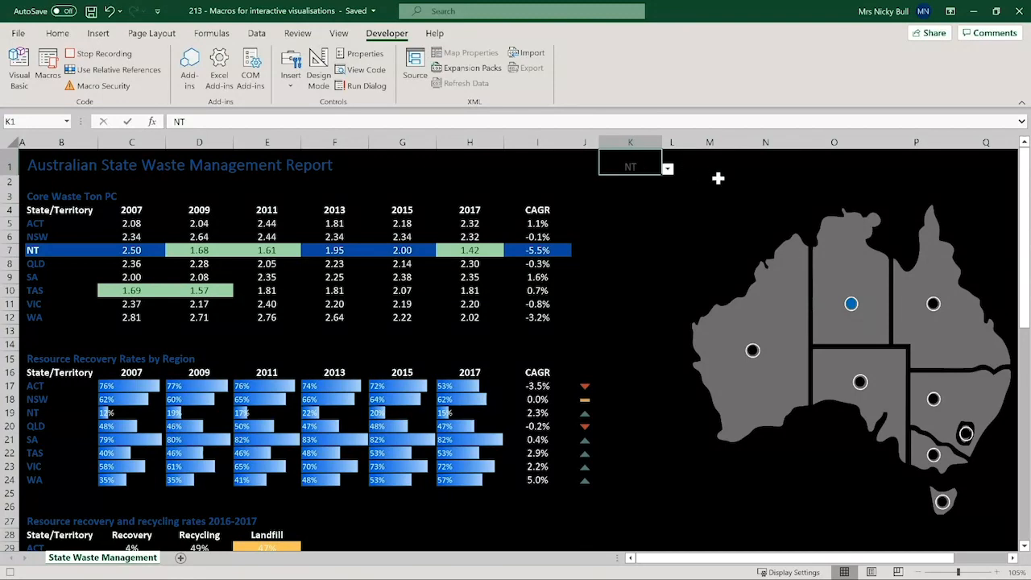
pyautogui.write('A')
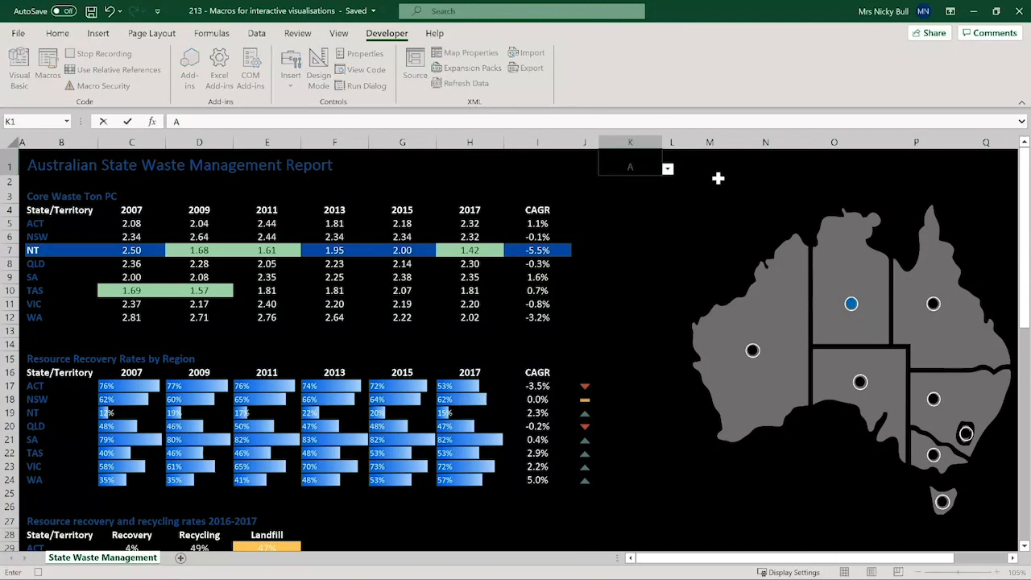
pyautogui.write('CT')
pyautogui.click(83, 212)
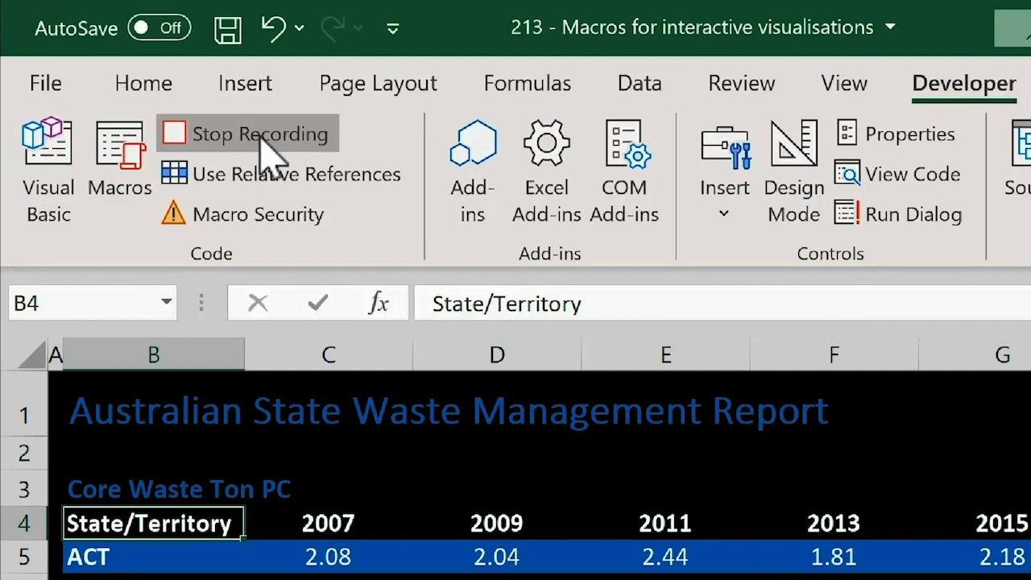
pyautogui.click(259, 136)
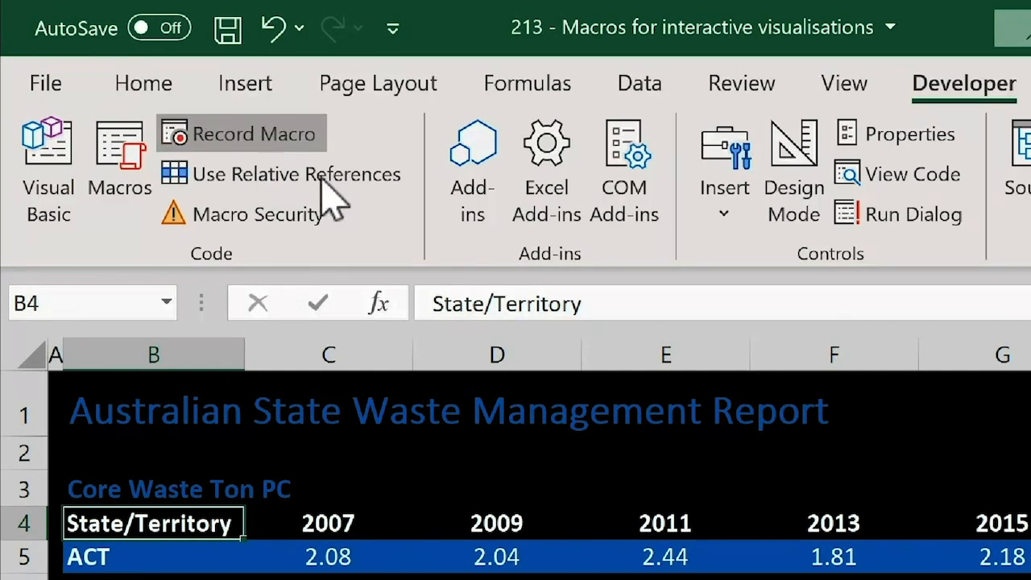
# - Start recording a macro named NSW with the shortcut Ctrl+Shift+N, stored in This Workbook
pyautogui.click(242, 131)
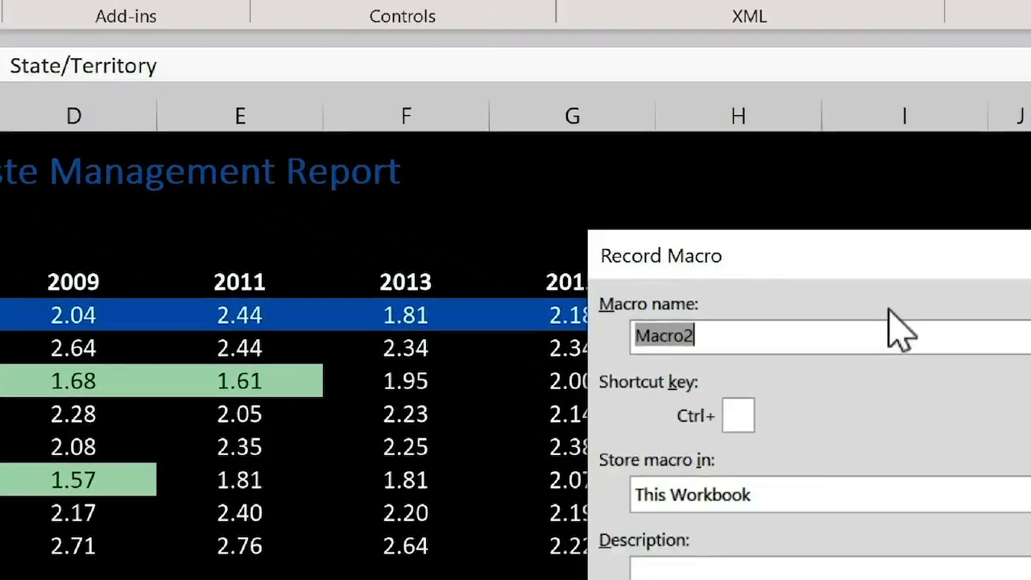
pyautogui.write('NSW')
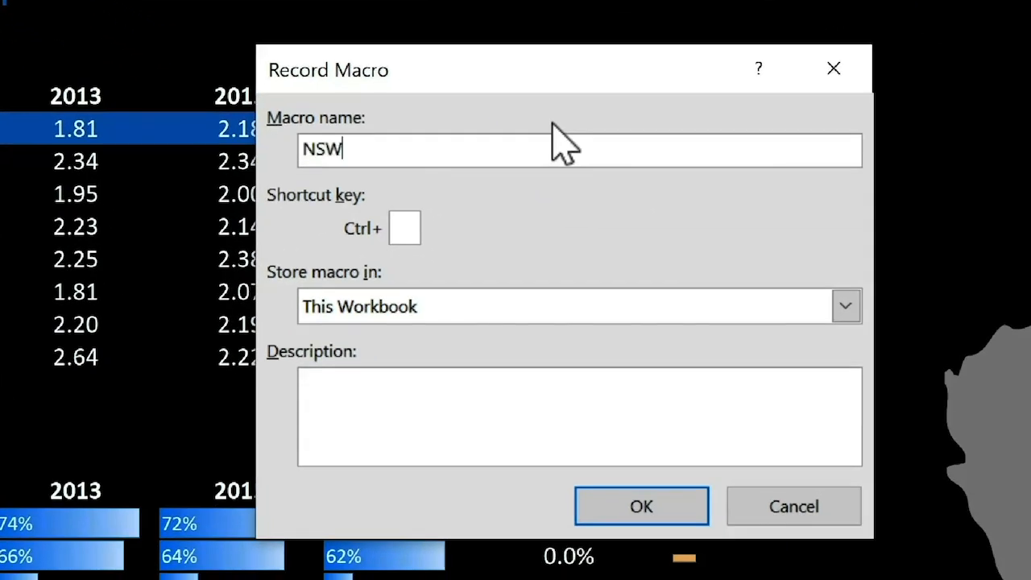
pyautogui.click(411, 228)
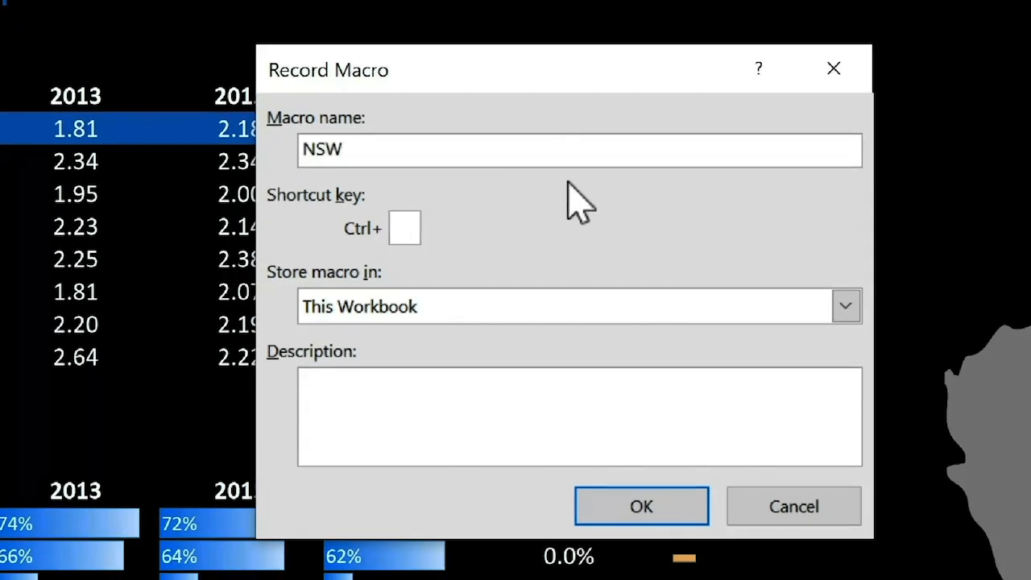
pyautogui.write('N')
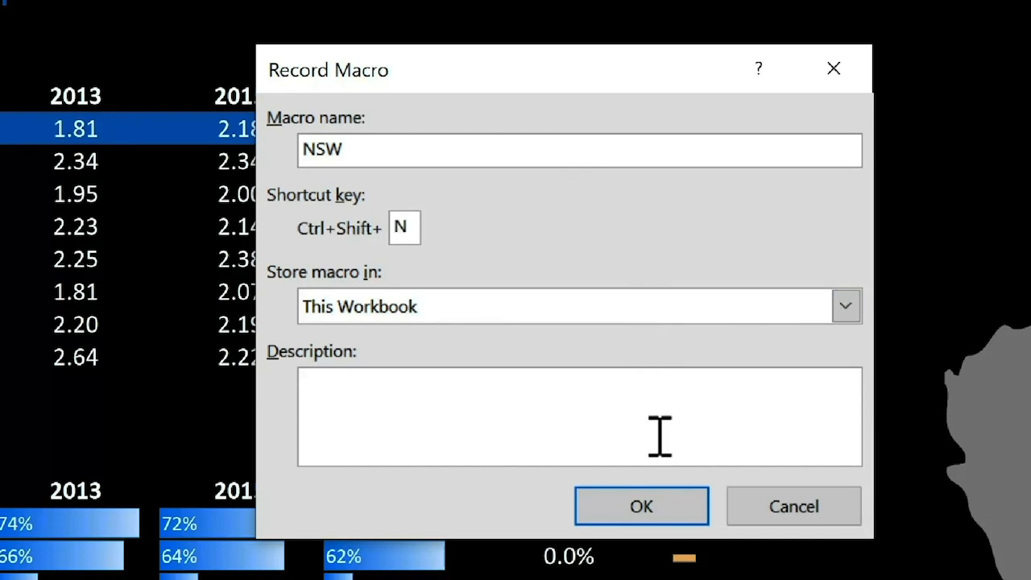
pyautogui.click(678, 509)
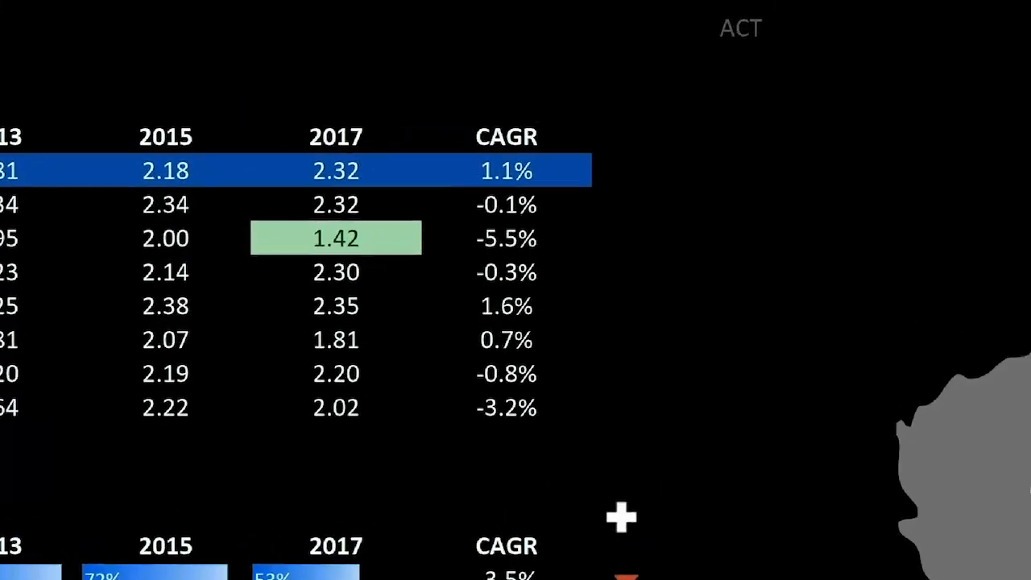
# - Set cell K1 to NSW, select cell B4 and end the macro recording
pyautogui.click(539, 169)
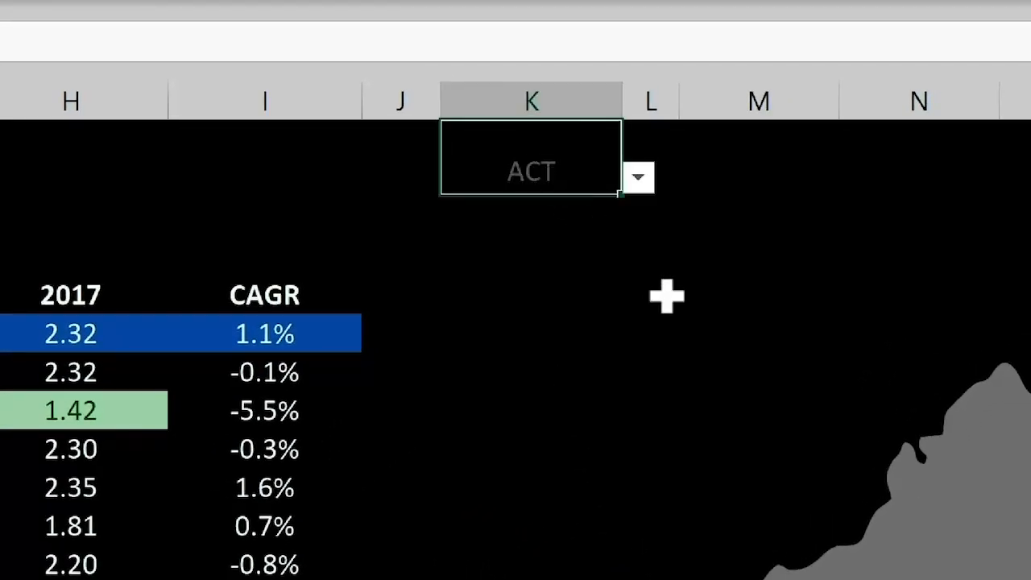
pyautogui.write('NSW')
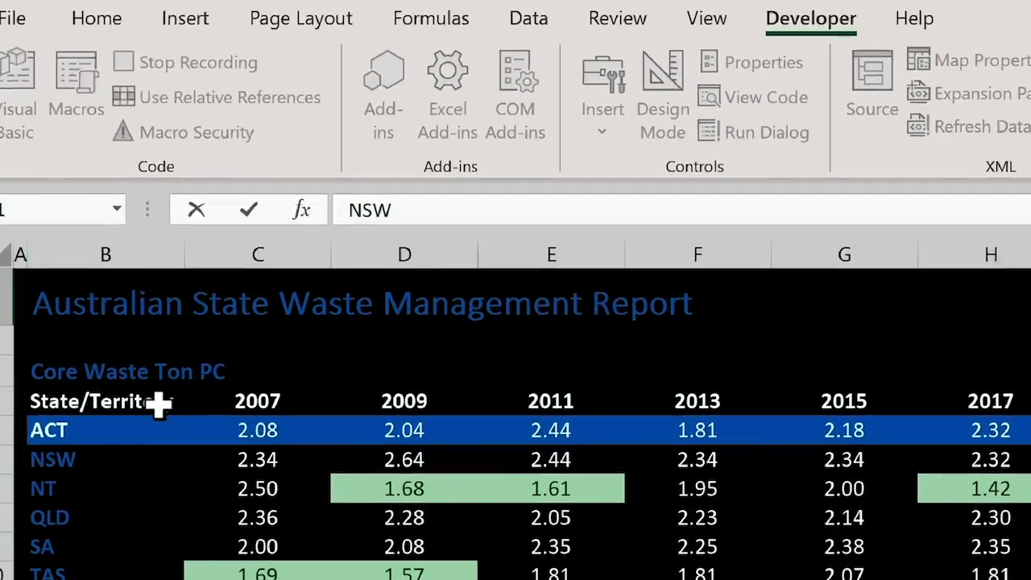
pyautogui.click(179, 403)
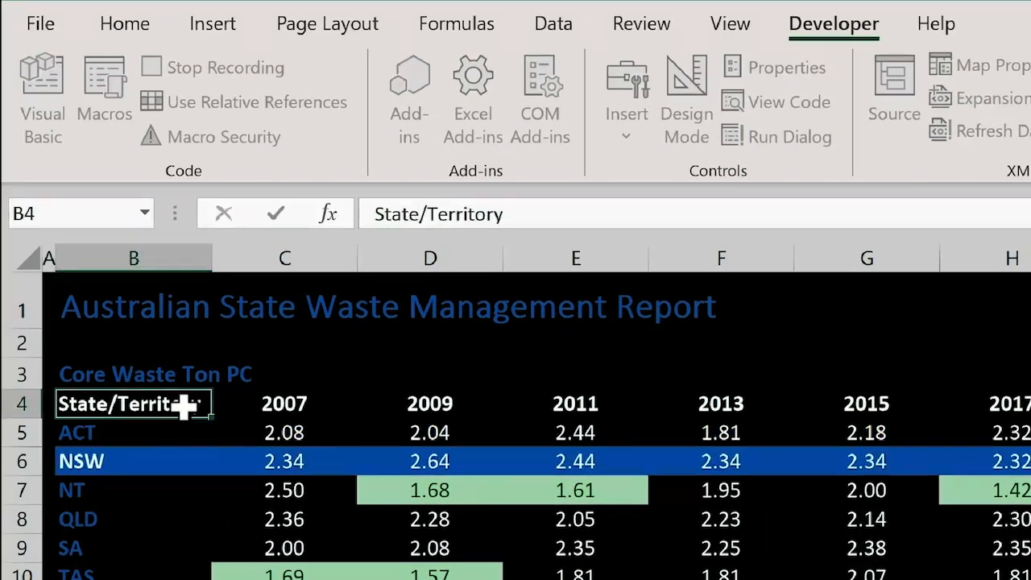
pyautogui.click(224, 71)
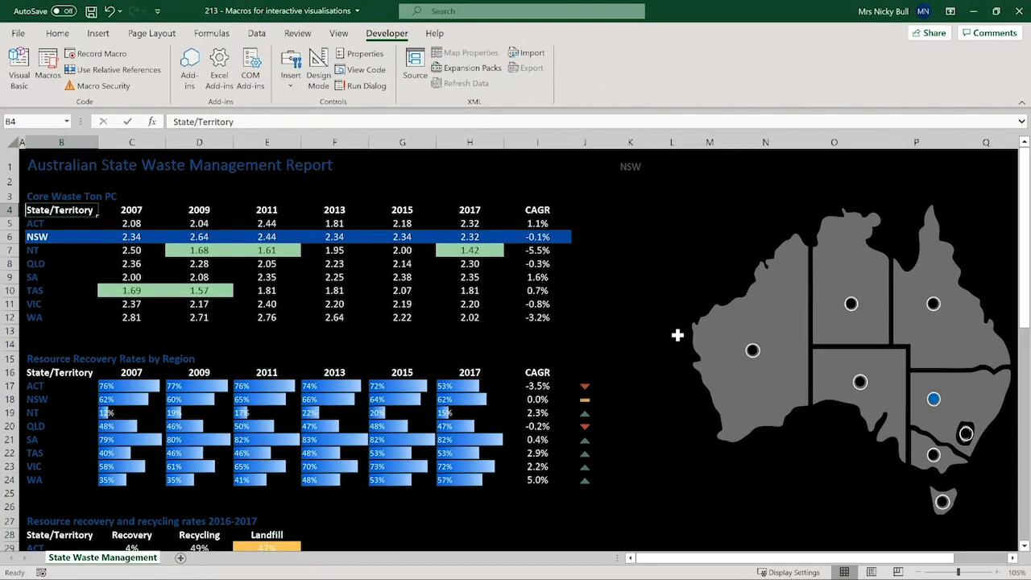
# - Test the ACT macro and the NSW macro on the report, and open the ACT macro's code for editing
pyautogui.hotkey('ctrl', 'shift', 'a')
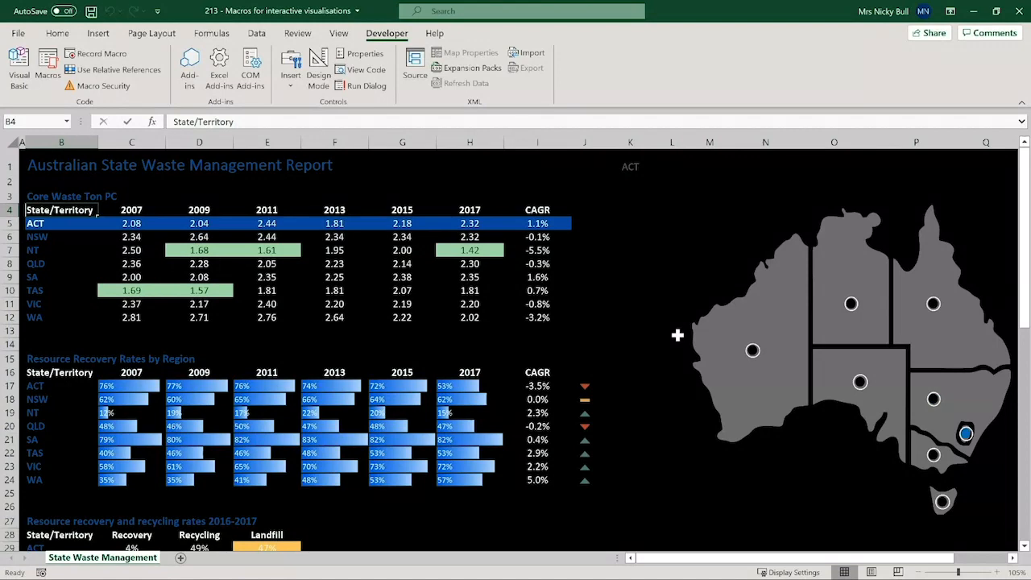
pyautogui.hotkey('ctrl', 'shift', 'n')
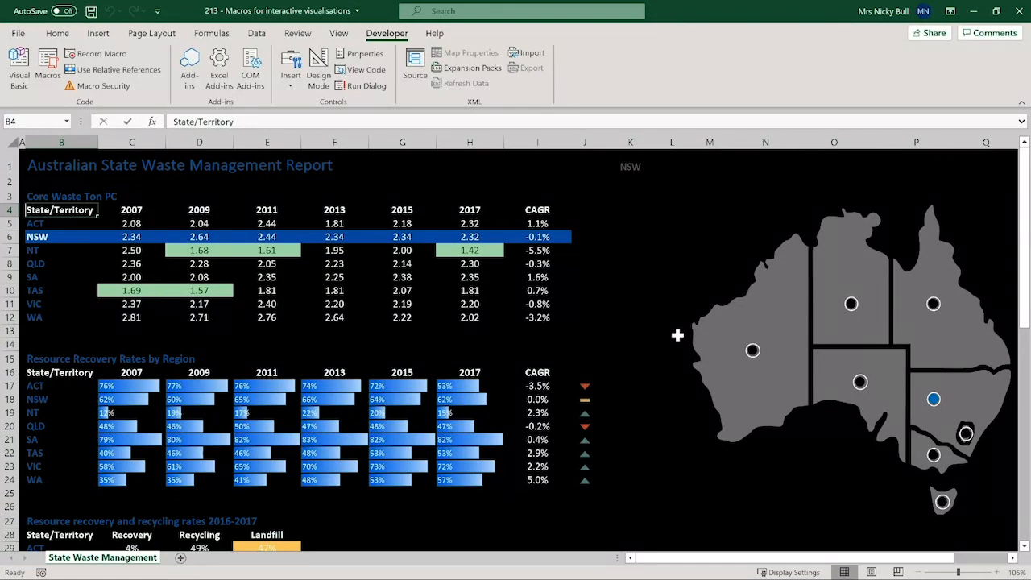
pyautogui.click(48, 64)
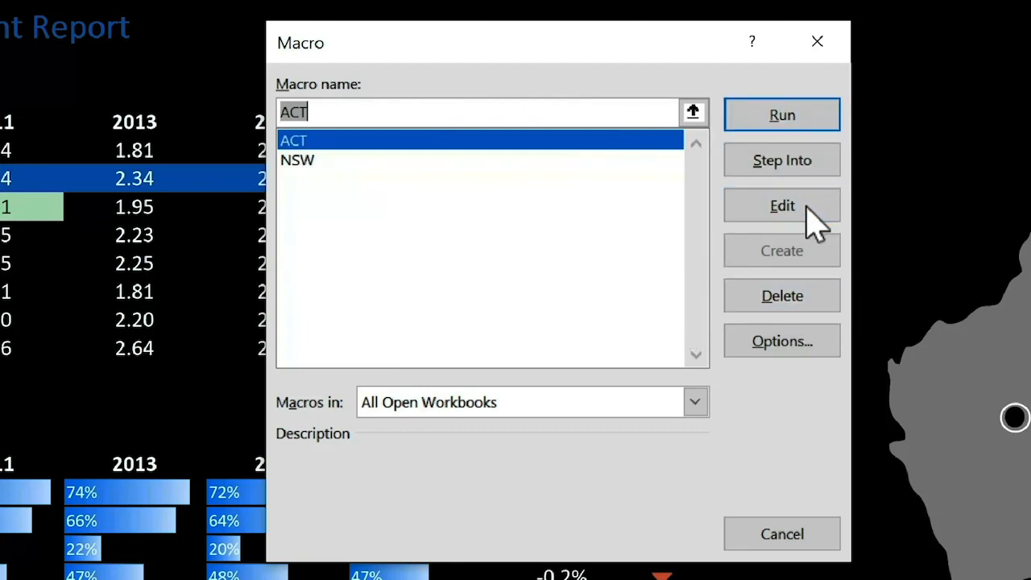
pyautogui.click(786, 222)
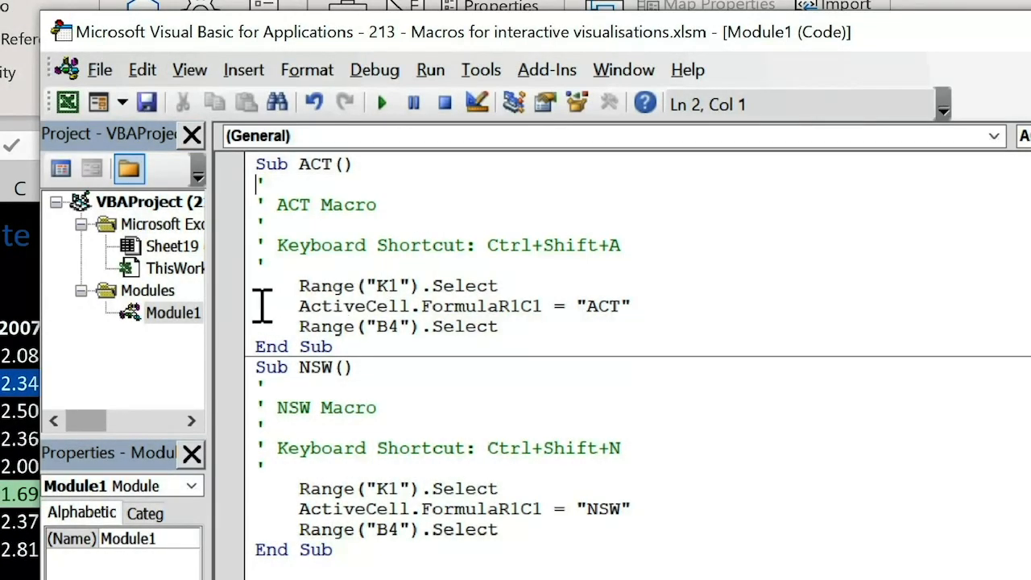
# - Comment out the ActiveCell.FormulaR1C1 = "ACT" line in the ACT macro and uncomment it again
pyautogui.click(262, 307)
pyautogui.write("'")
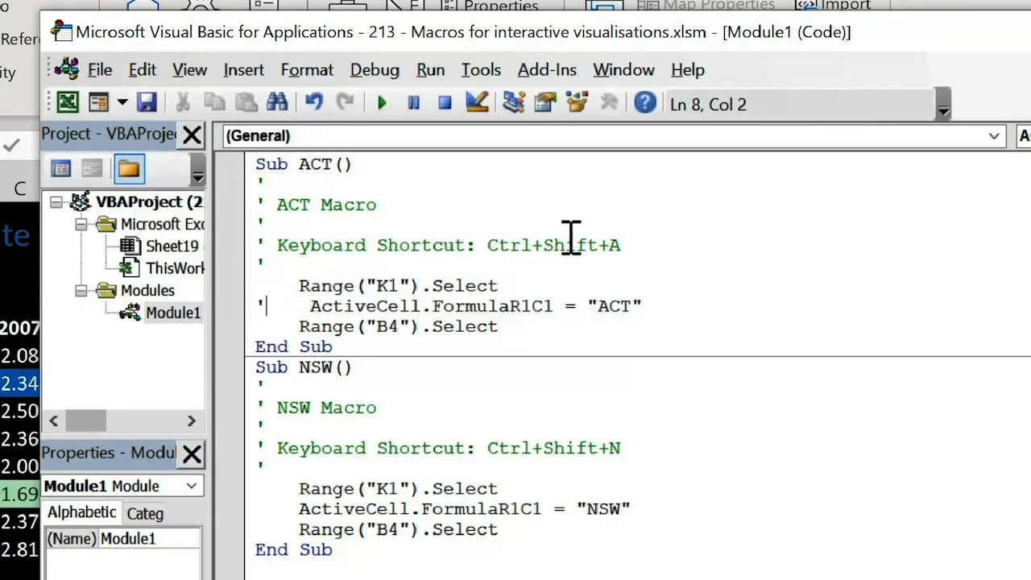
pyautogui.press('Up')
pyautogui.press('Up')
pyautogui.press('Up')
pyautogui.press('Up')
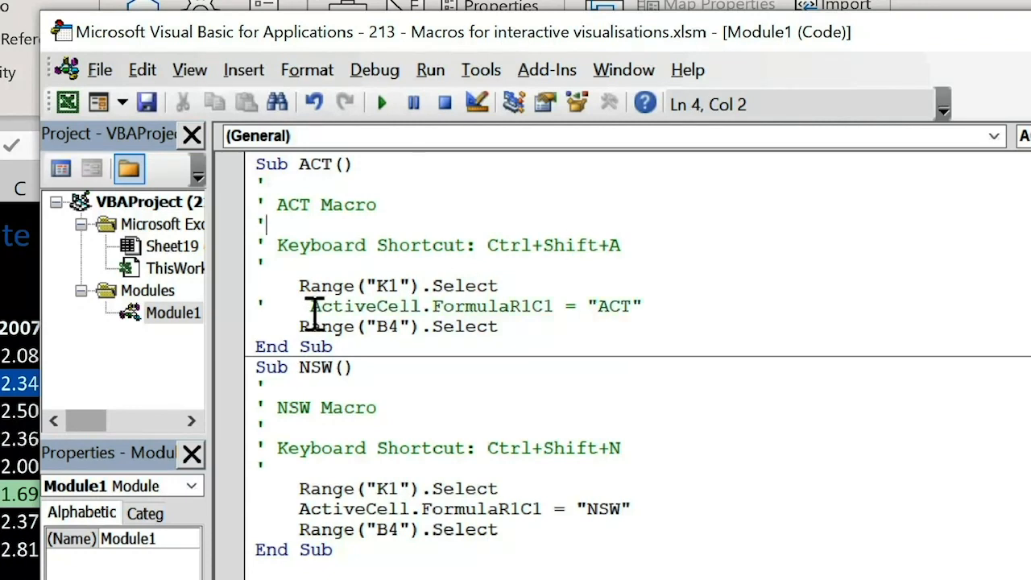
pyautogui.click(266, 304)
pyautogui.press('BackSpace')
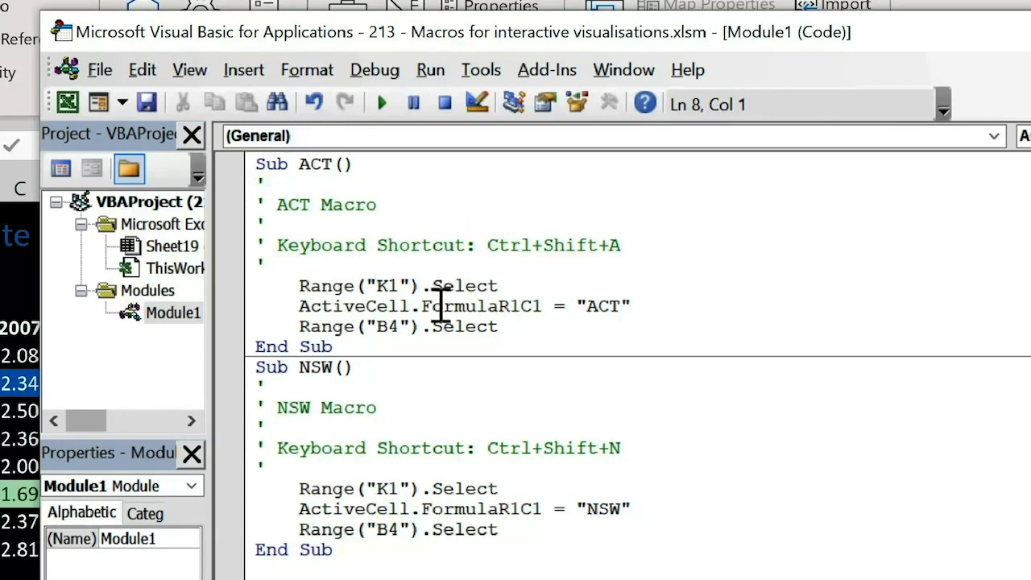
pyautogui.click(508, 283)
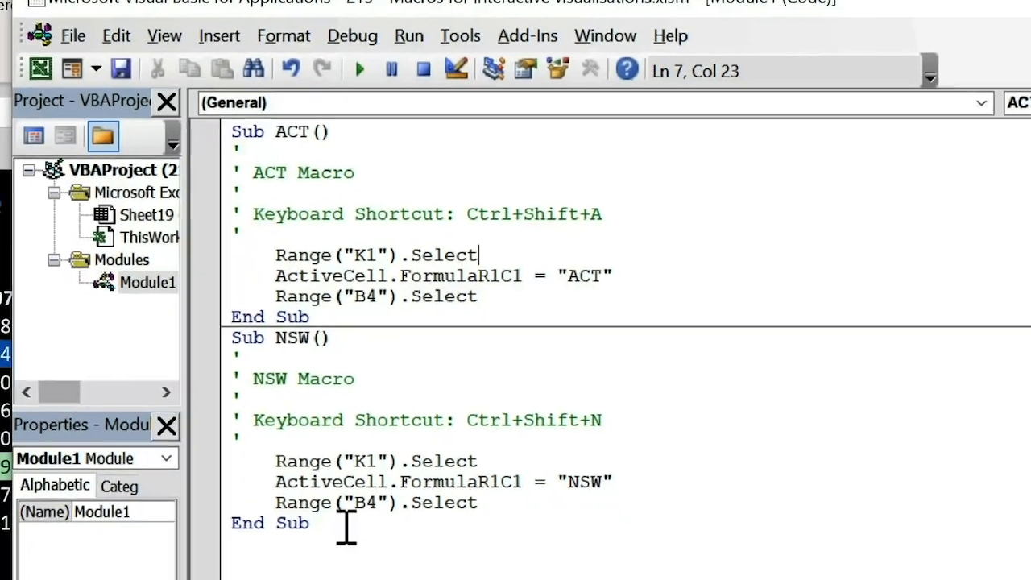
# - Duplicate the whole Sub NSW() procedure directly below the original in Module1
pyautogui.moveTo(354, 551); pyautogui.dragTo(266, 388)
pyautogui.moveTo(115, 196); pyautogui.dragTo(89, 176)
pyautogui.hotkey('ctrl', 'c')
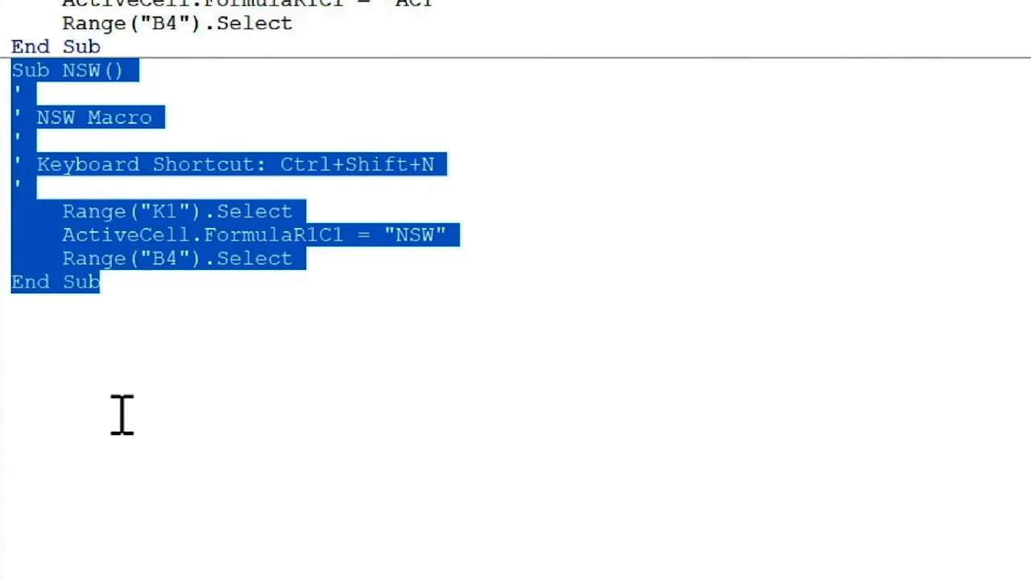
pyautogui.click(87, 346)
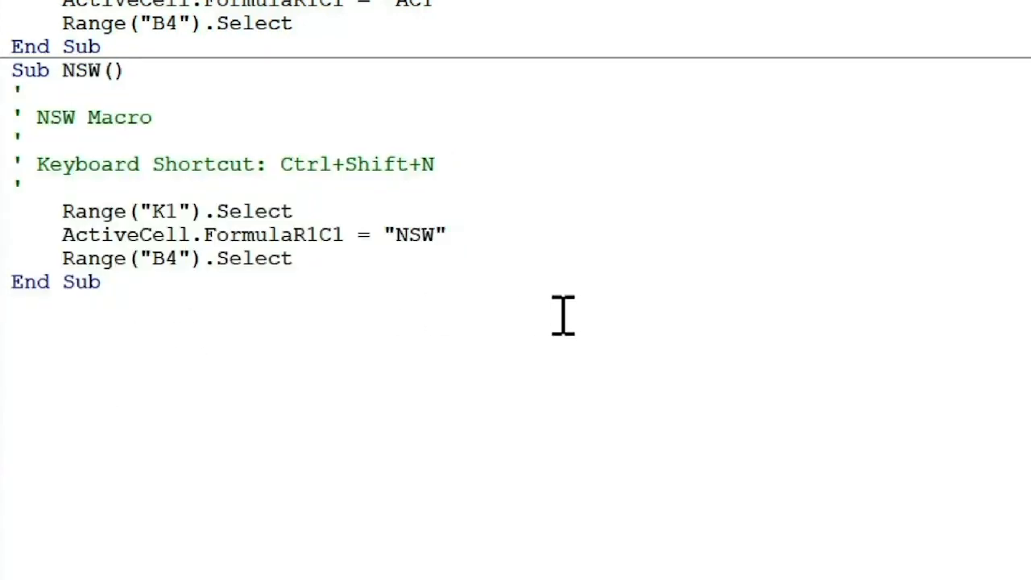
pyautogui.hotkey('ctrl', 'v')
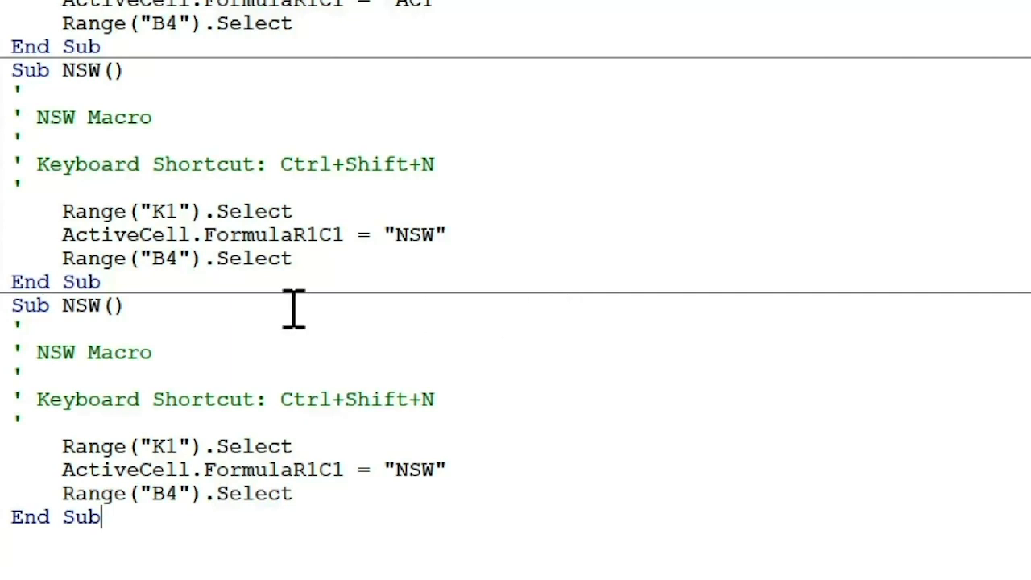
# - Rename the copied procedure and its macro comment to WA, and delete its keyboard shortcut comment lines
pyautogui.doubleClick(81, 305)
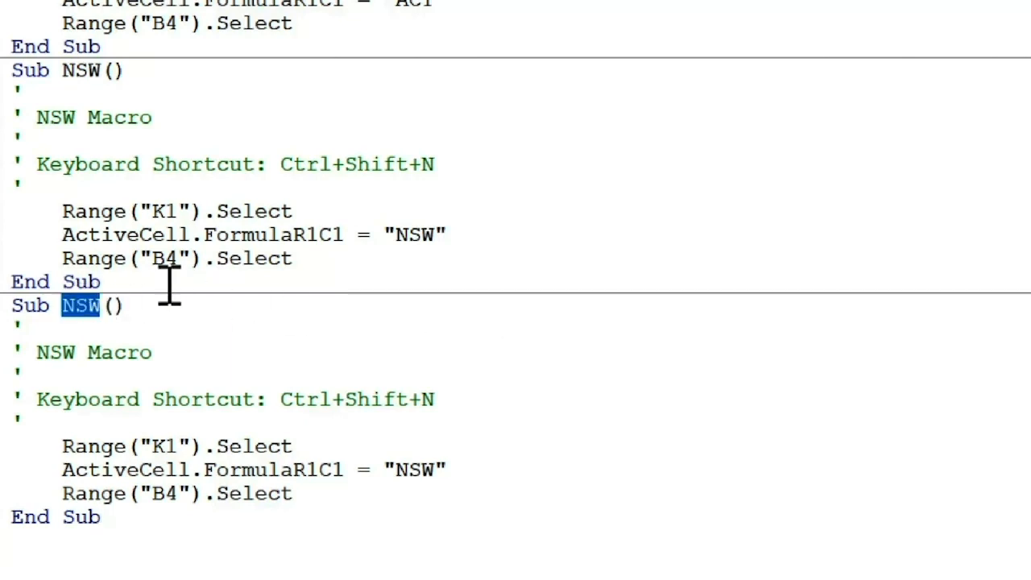
pyautogui.write('WA')
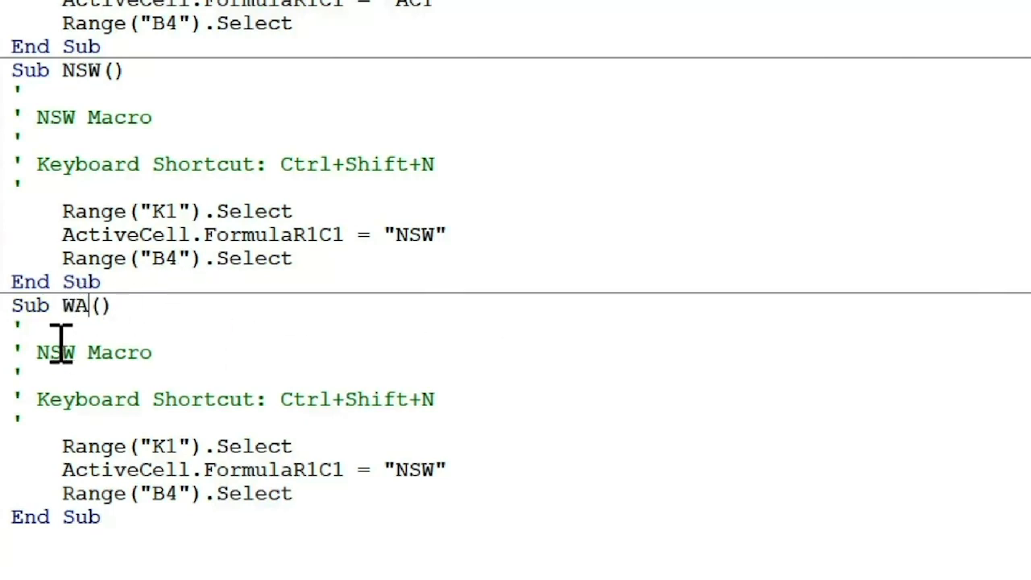
pyautogui.doubleClick(62, 352)
pyautogui.write('WA')
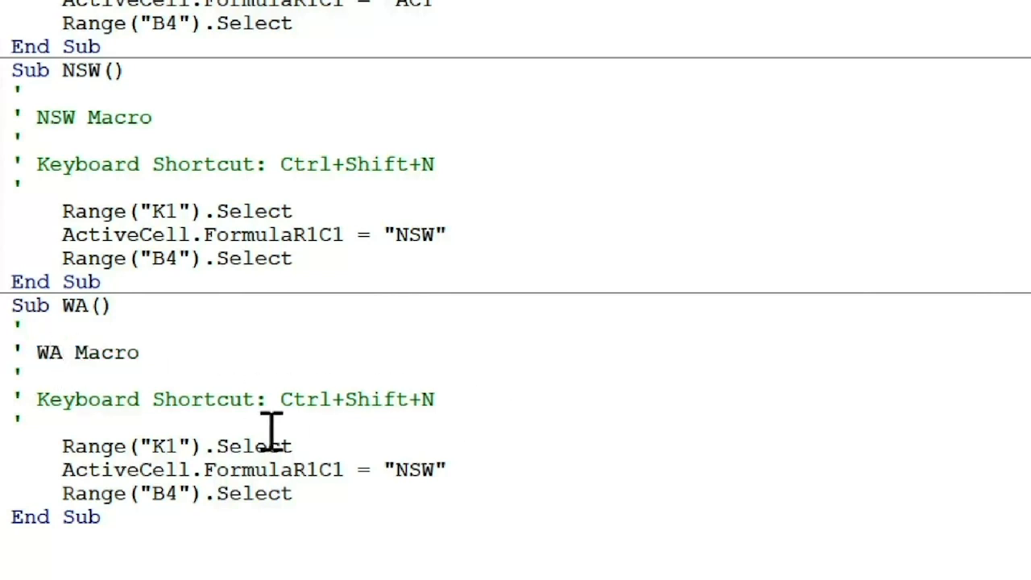
pyautogui.click(5, 407)
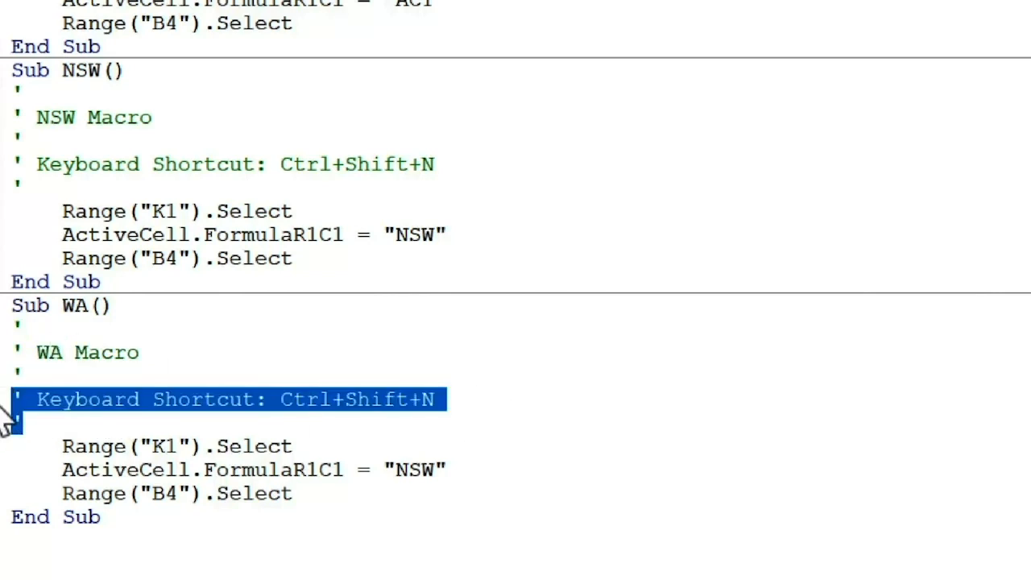
pyautogui.press('Delete')
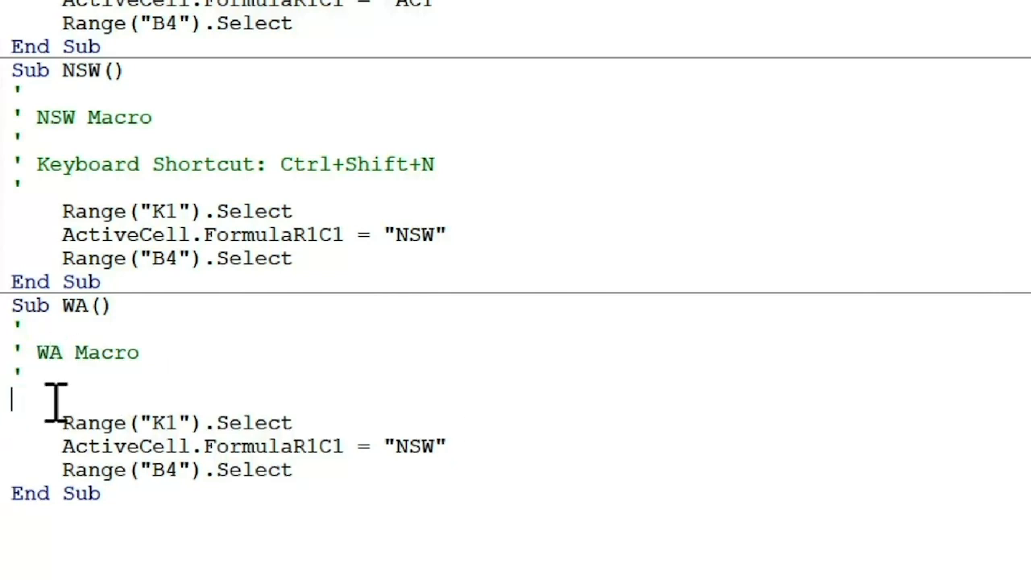
# - Set the WA macro's ActiveCell.FormulaR1C1 value to "WA" and return from the code editor to the report worksheet
pyautogui.doubleClick(413, 446)
pyautogui.write('WA')
pyautogui.click(87, 564)
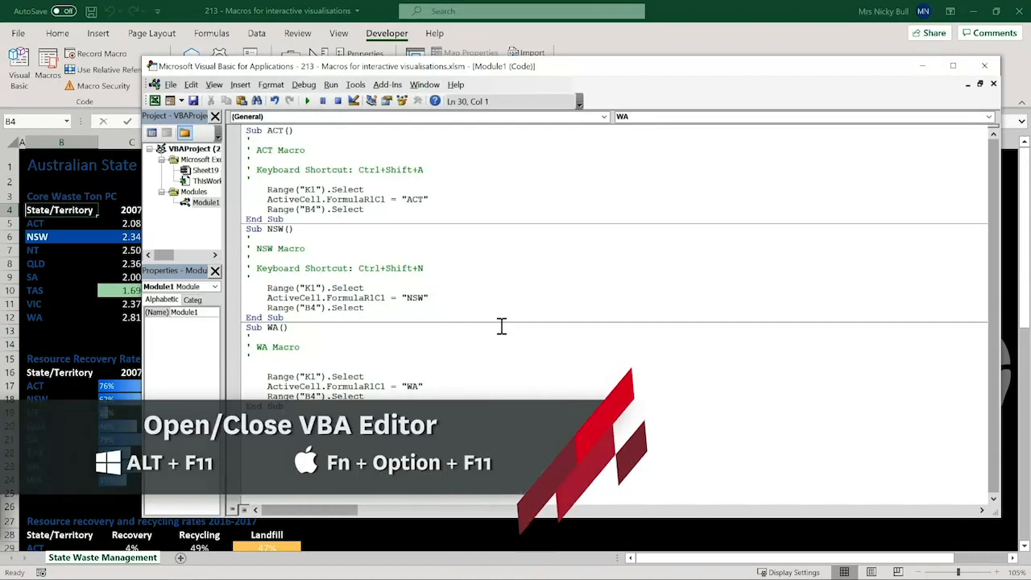
pyautogui.hotkey('alt', 'F11')
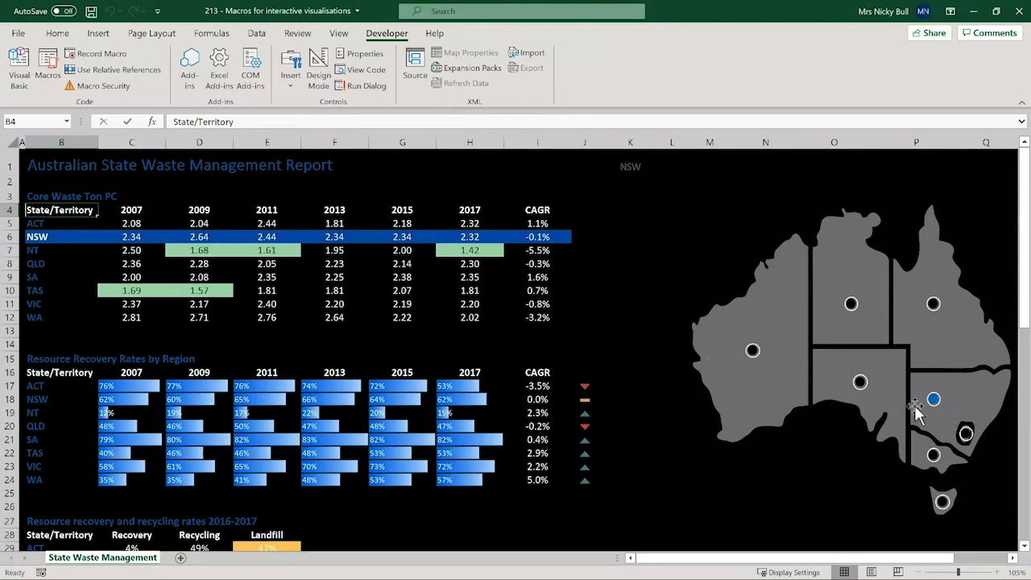
# - Assign the WA macro to the circle on Western Australia in the map
pyautogui.keyDown('ctrl'); pyautogui.click(753, 351); pyautogui.keyUp('ctrl')
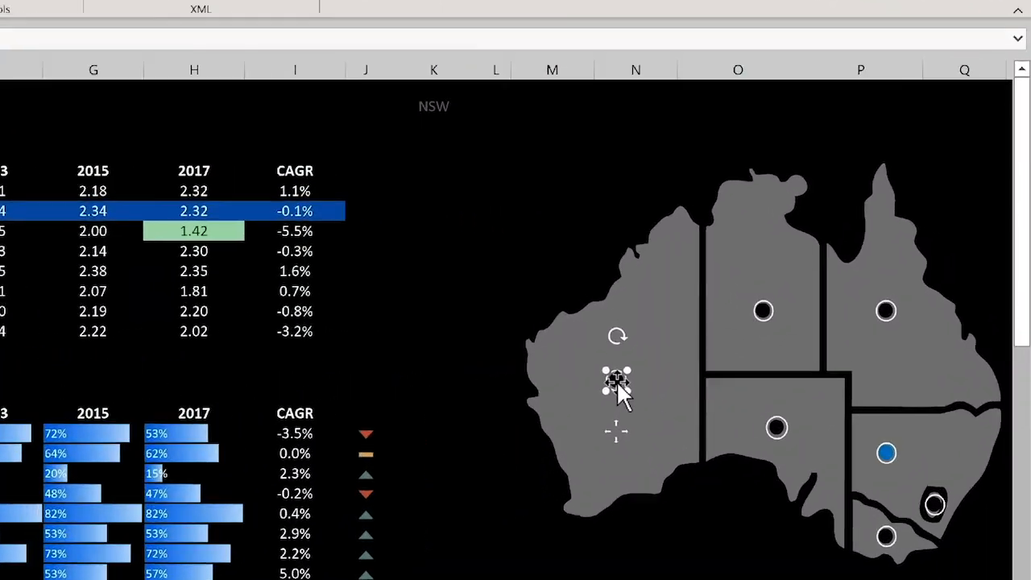
pyautogui.rightClick(752, 351)
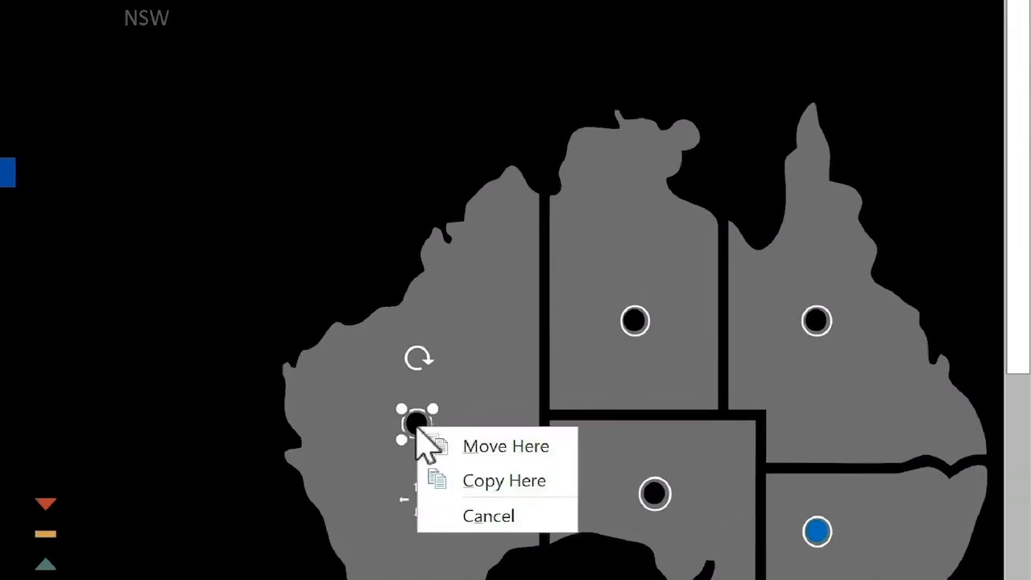
pyautogui.rightClick(455, 412)
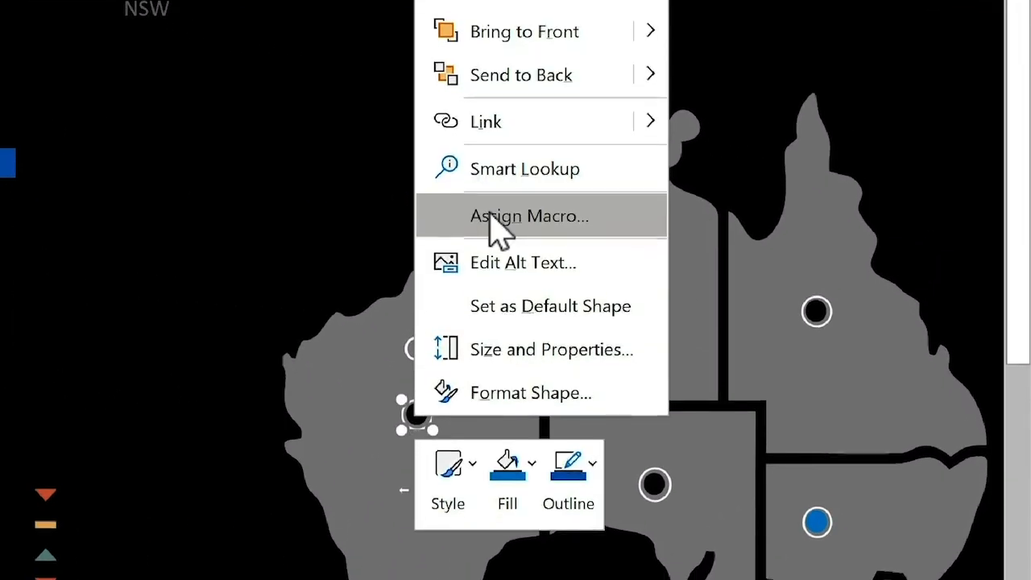
pyautogui.click(463, 225)
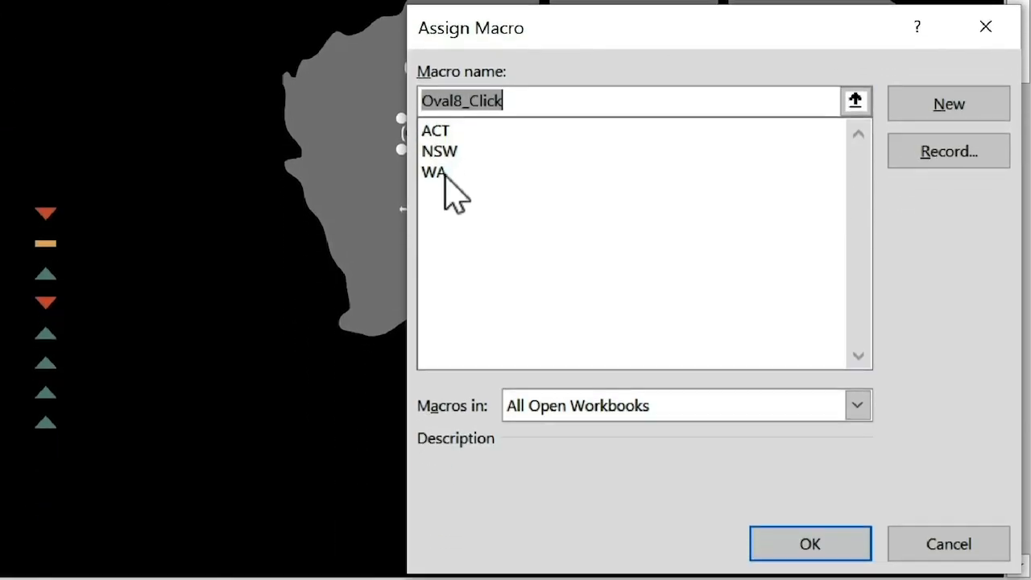
pyautogui.click(443, 294)
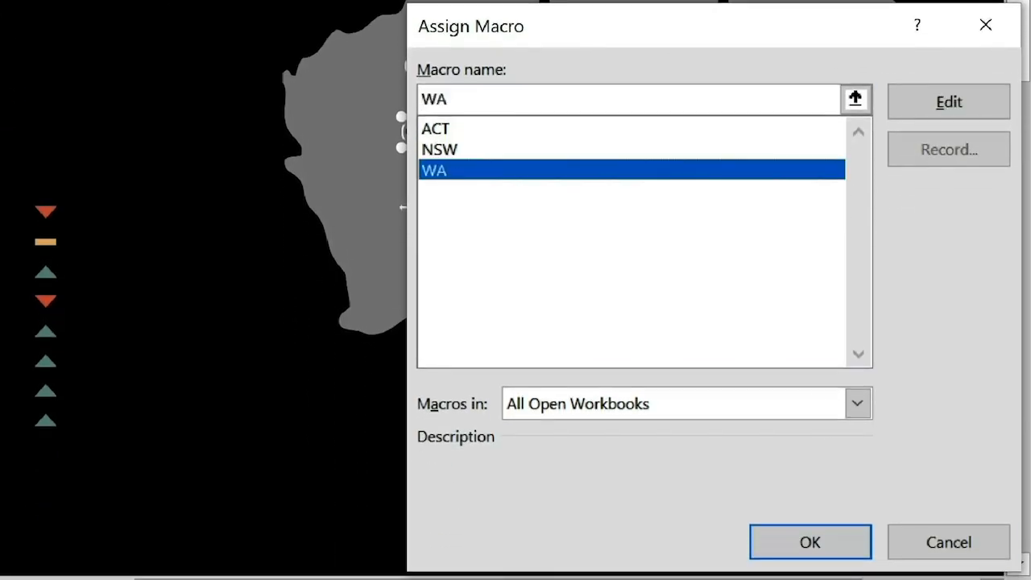
pyautogui.click(850, 549)
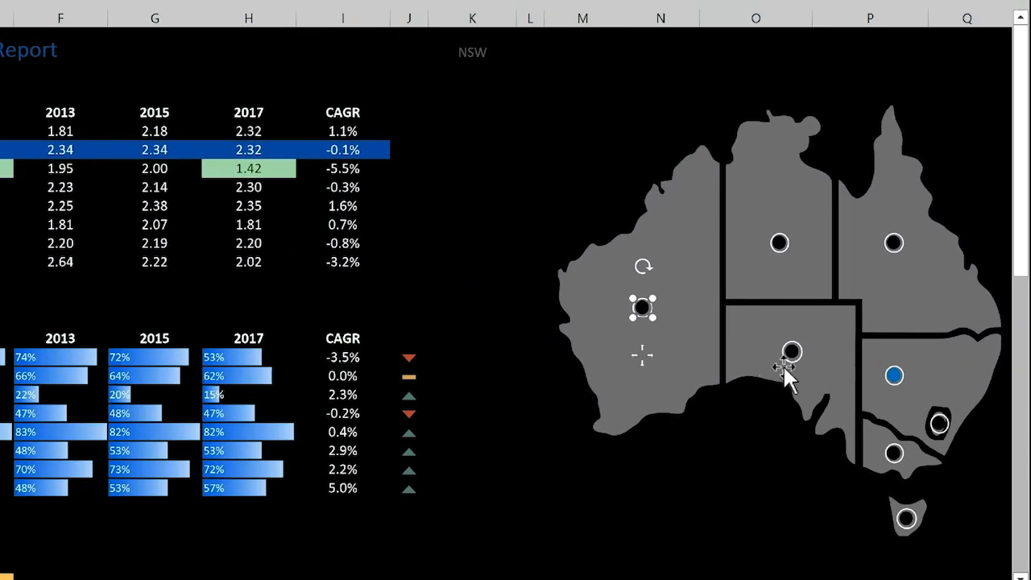
# - Assign the NSW macro to the circle on New South Wales in the map
pyautogui.rightClick(897, 372)
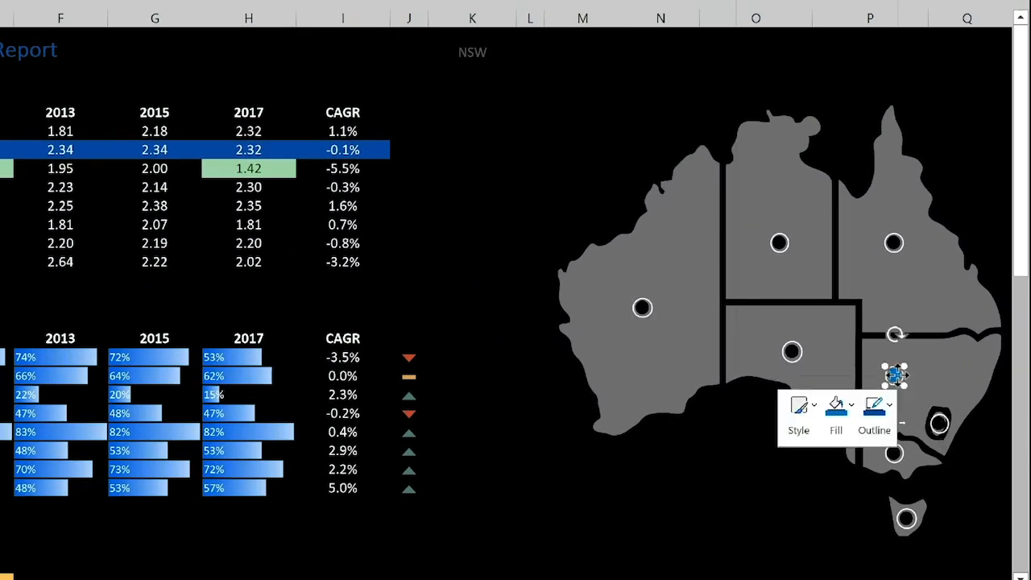
pyautogui.click(820, 249)
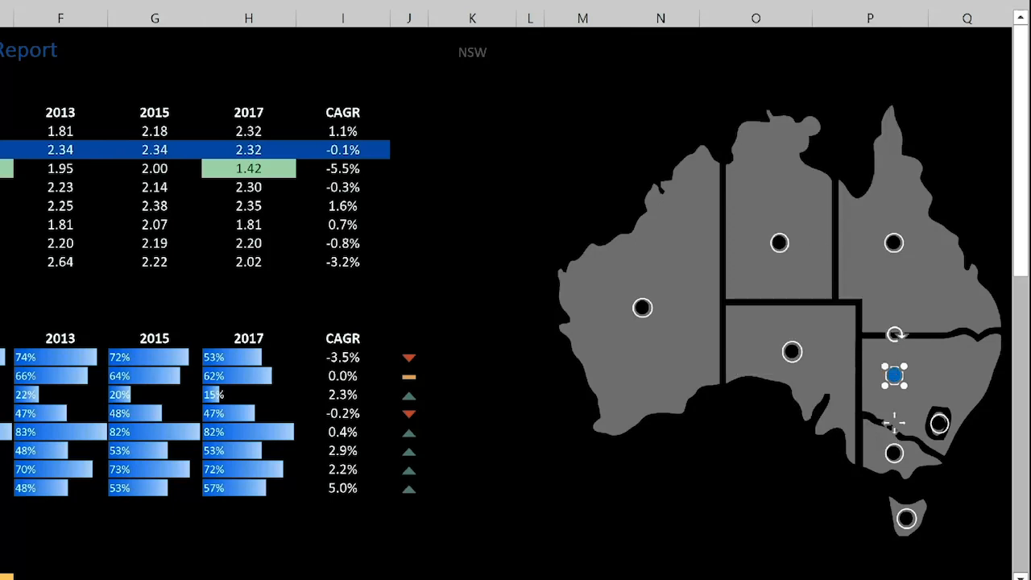
pyautogui.moveTo(916, 24); pyautogui.dragTo(439, 83)
pyautogui.click(261, 147)
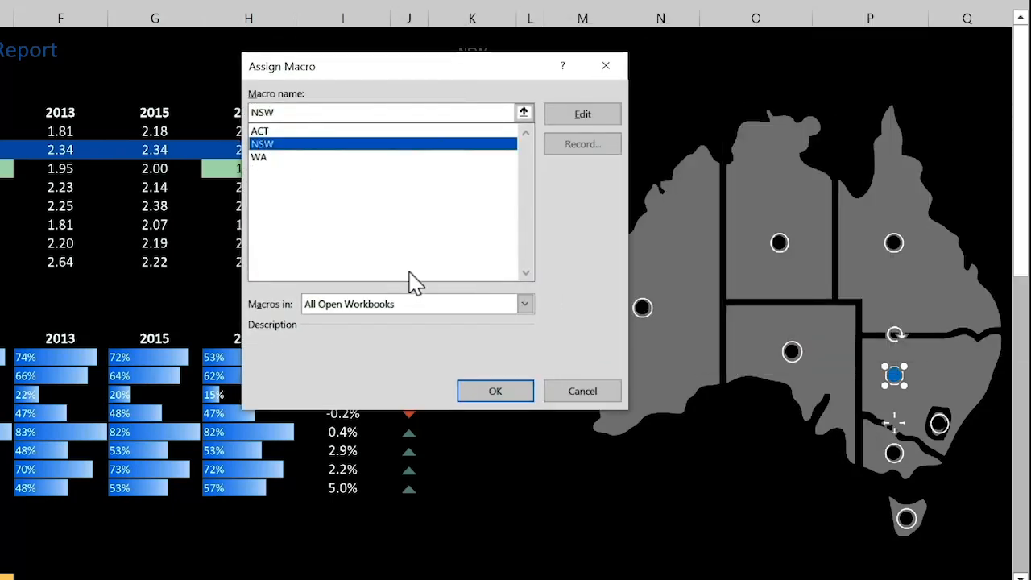
pyautogui.click(502, 394)
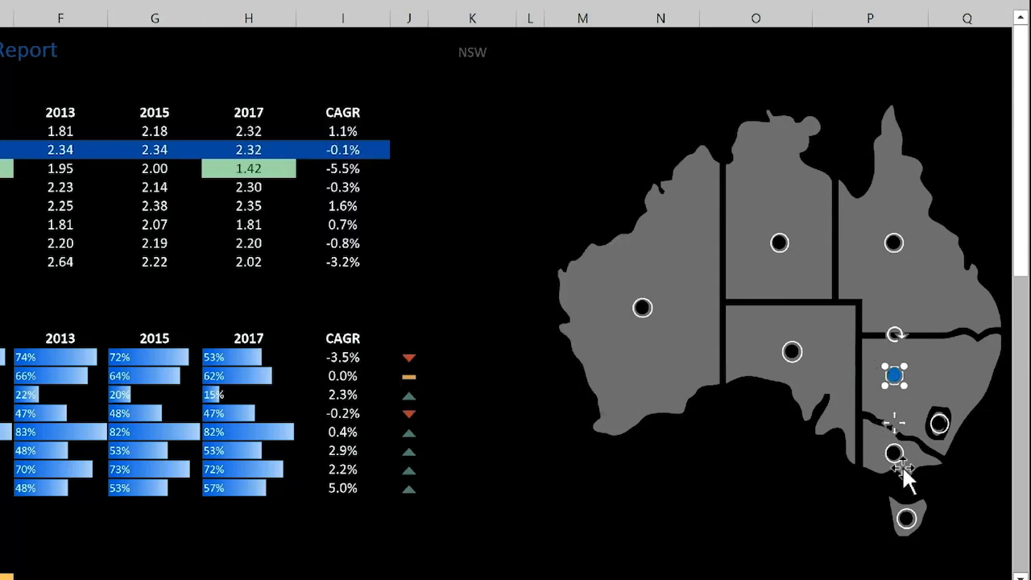
# - Assign the ACT macro to the circle on the Australian Capital Territory in the map
pyautogui.click(936, 422)
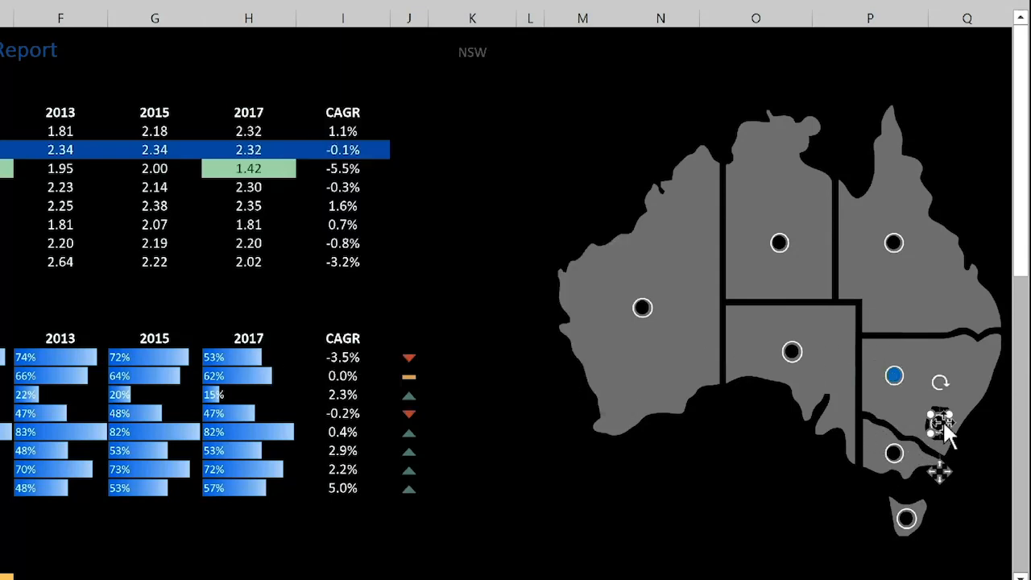
pyautogui.rightClick(942, 420)
pyautogui.press('Escape')
pyautogui.moveTo(943, 36); pyautogui.dragTo(706, 68)
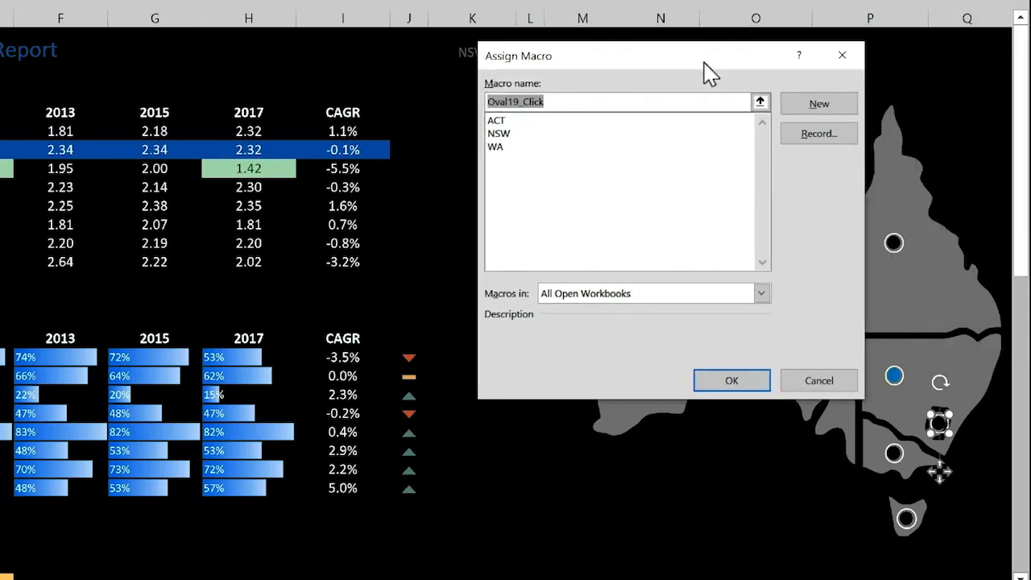
pyautogui.click(496, 121)
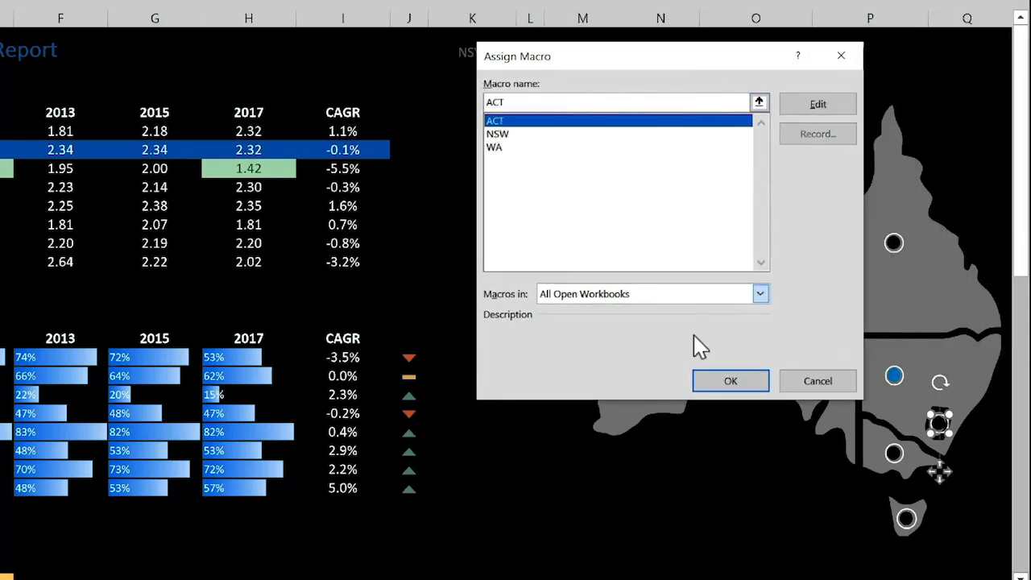
pyautogui.click(727, 382)
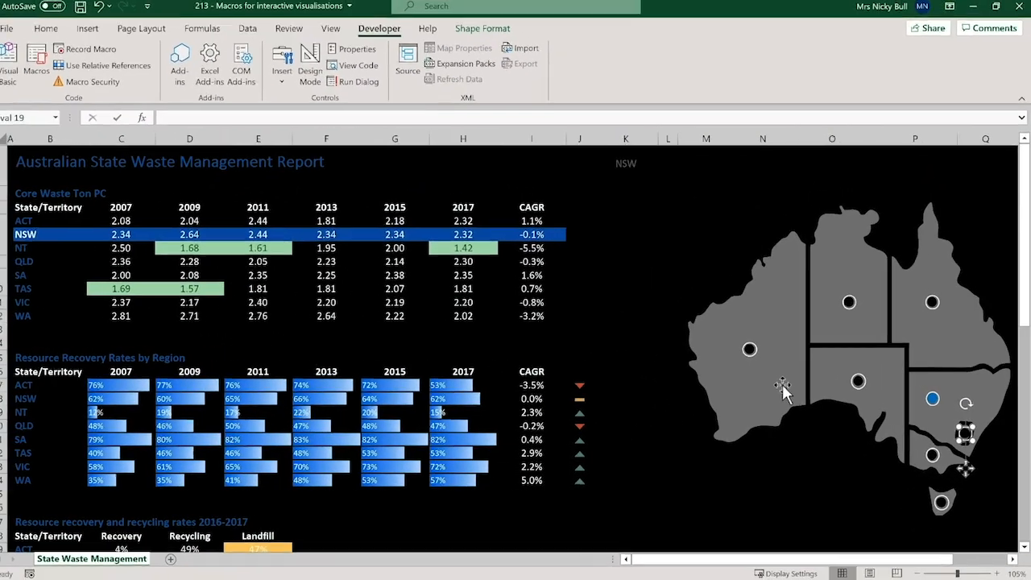
# - Test the map circles for WA, NSW and ACT in turn, finishing with ACT as the selected state
pyautogui.click(752, 353)
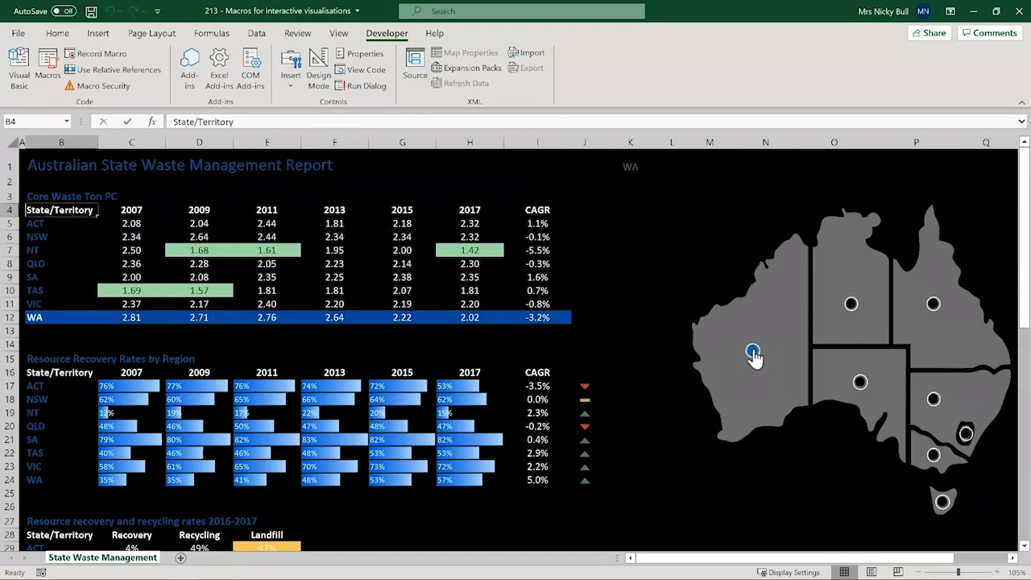
pyautogui.click(932, 401)
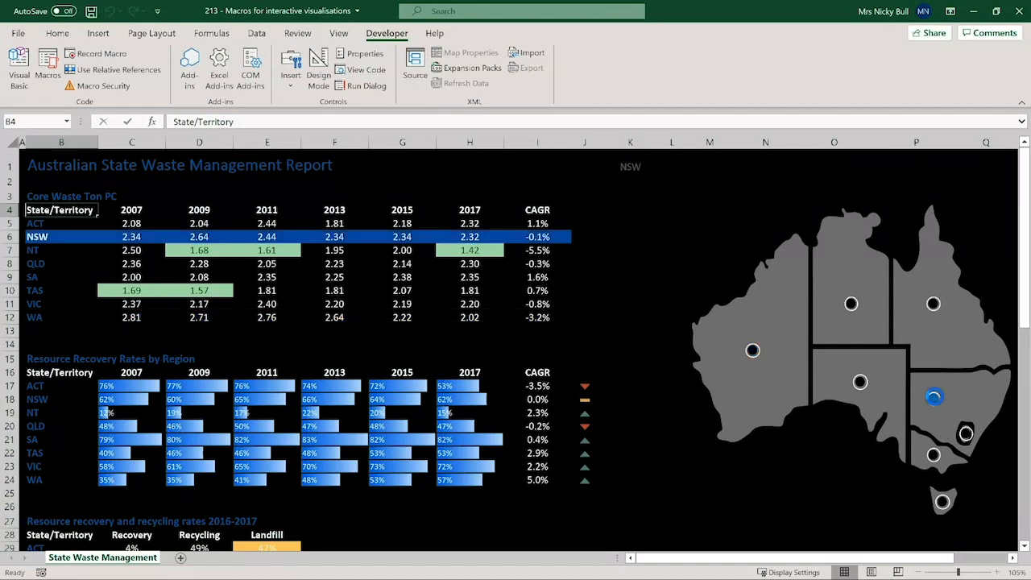
pyautogui.click(966, 435)
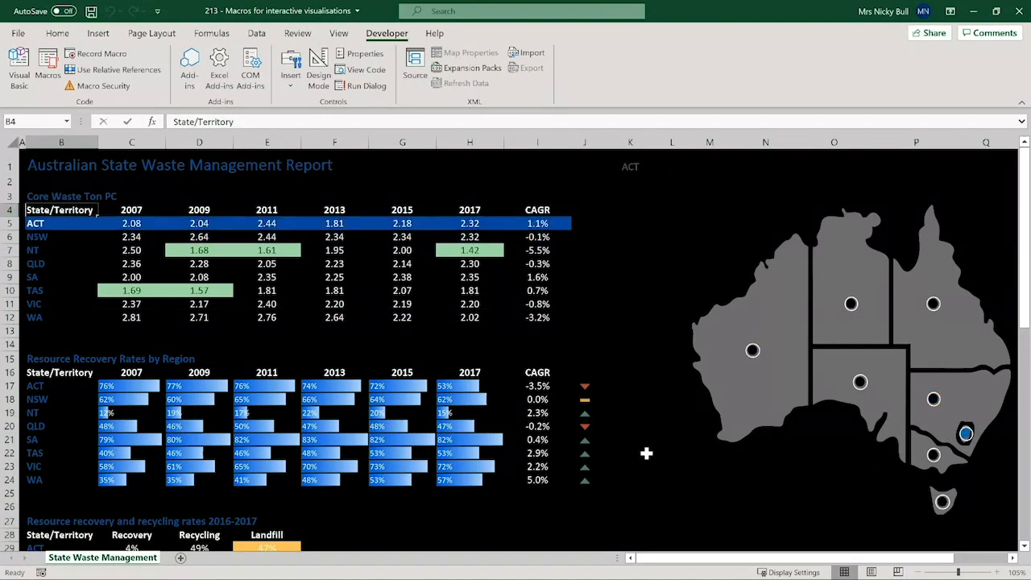